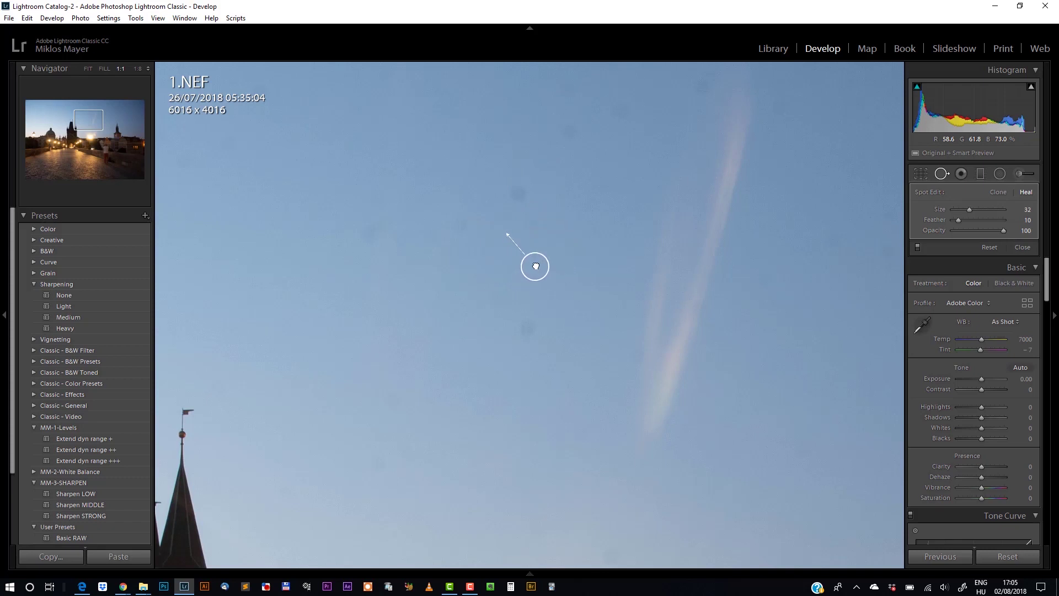
- Heal the two dark dust spots in the sky above and below the spot already healed
{"action": "left_click", "coordinate": [520, 194]}
{"action": "left_click", "coordinate": [526, 328]}
{"action": "key", "text": "Escape"}
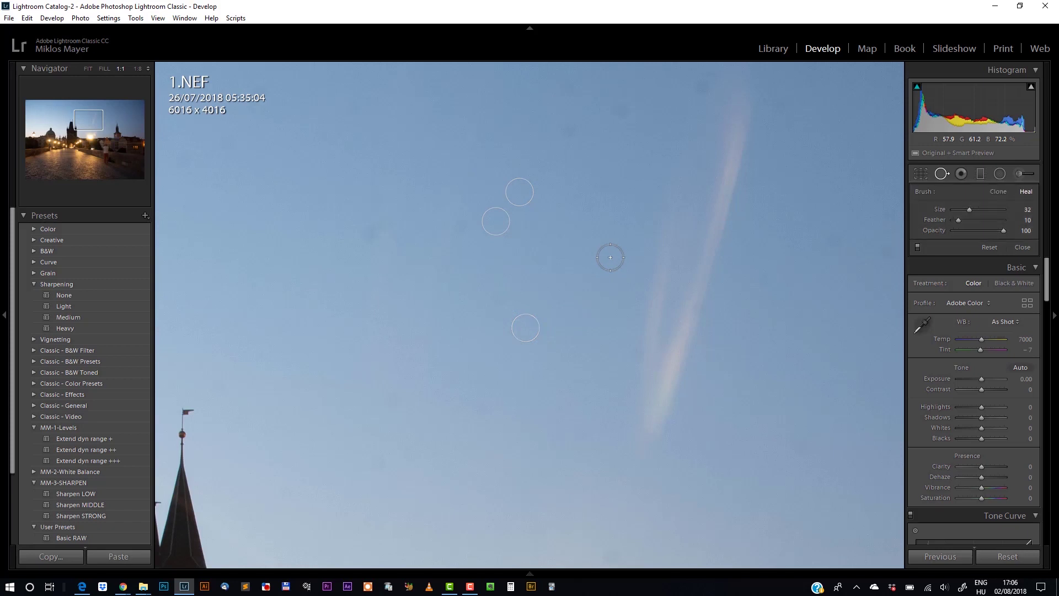
{"action": "key", "text": "q"}
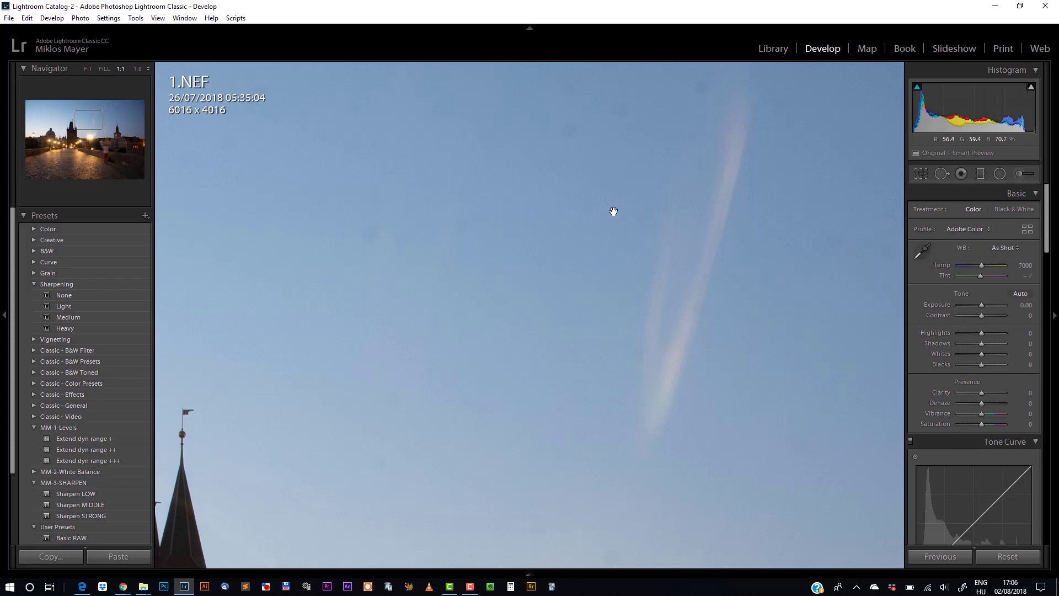
{"action": "left_click", "coordinate": [624, 236]}
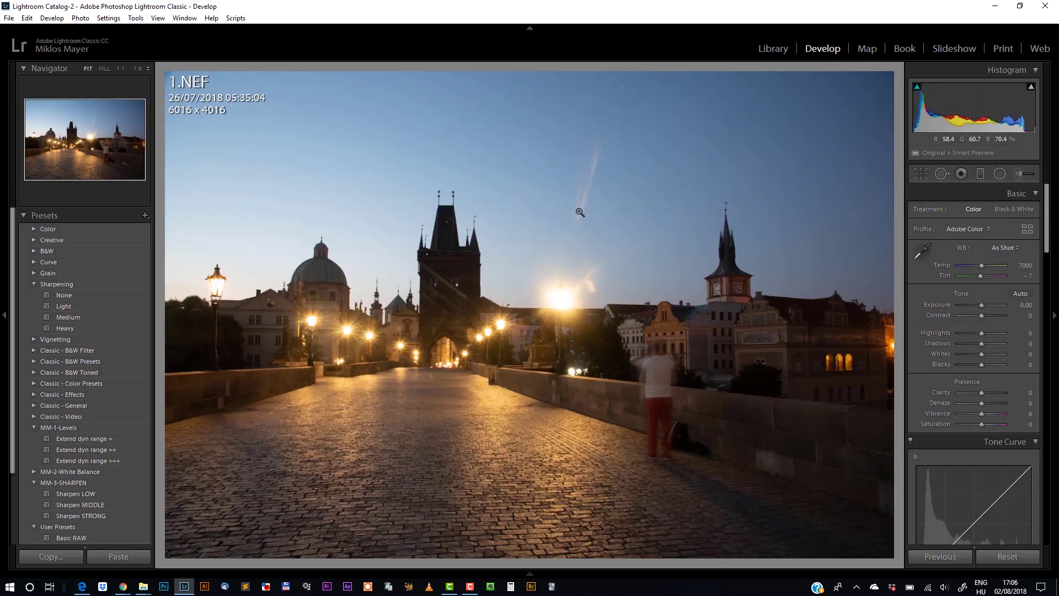
- Heal the pale streak in the sky with a size 78 Spot Removal stroke, sampling the clear sky beside it
{"action": "key", "text": "ctrl+equal"}
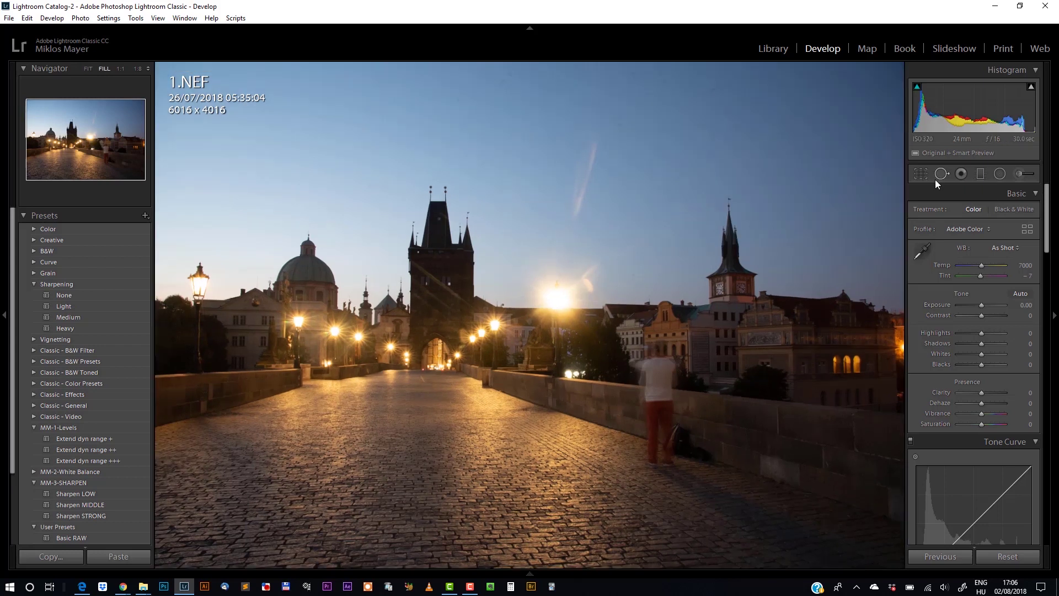
{"action": "left_click", "coordinate": [938, 175]}
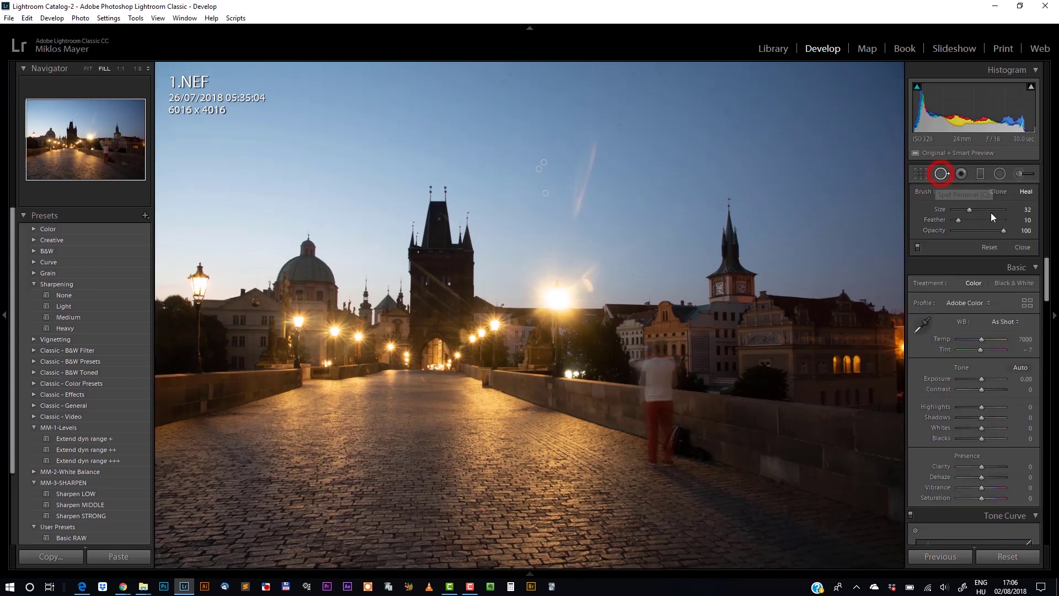
{"action": "scroll", "coordinate": [594, 156], "scroll_direction": "up", "scroll_amount": 6}
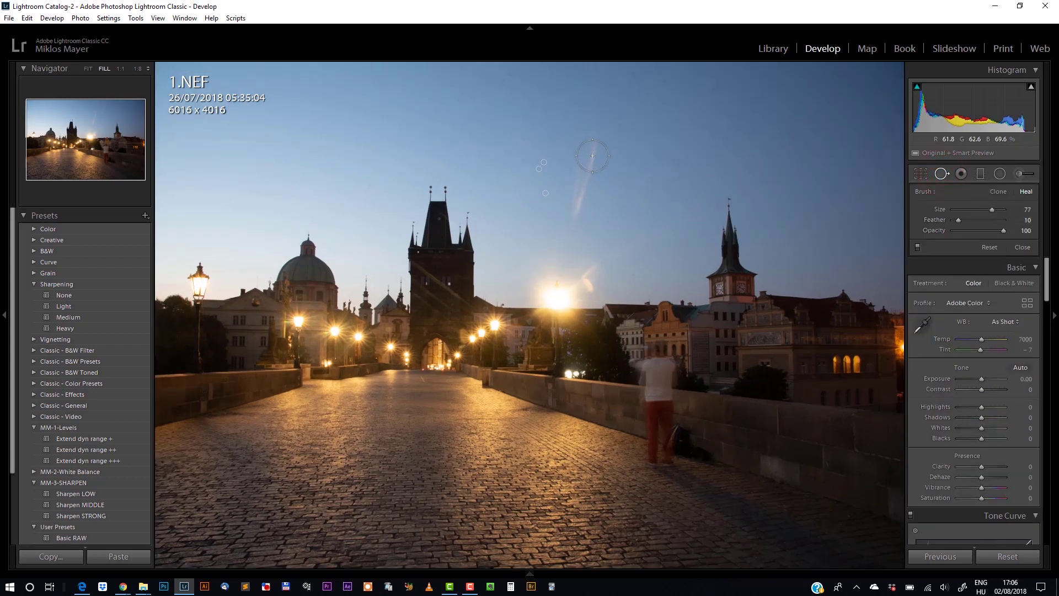
{"action": "mouse_move", "coordinate": [591, 145]}
{"action": "left_mouse_down"}
{"action": "mouse_move", "coordinate": [577, 208]}
{"action": "mouse_move", "coordinate": [632, 200]}
{"action": "mouse_move", "coordinate": [637, 176]}
{"action": "left_mouse_up"}
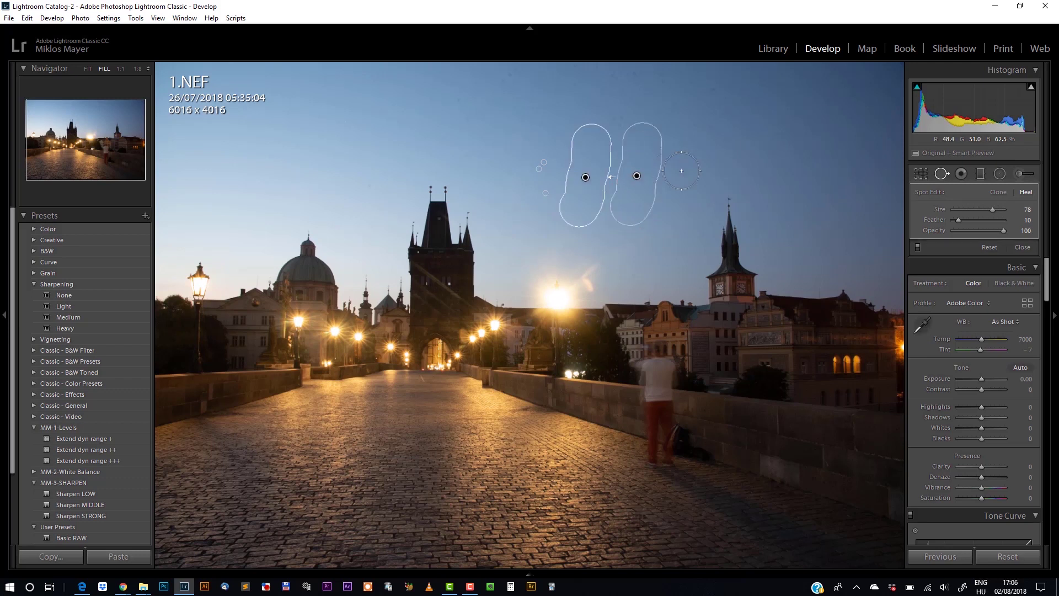
{"action": "key", "text": "Escape"}
{"action": "key", "text": "q"}
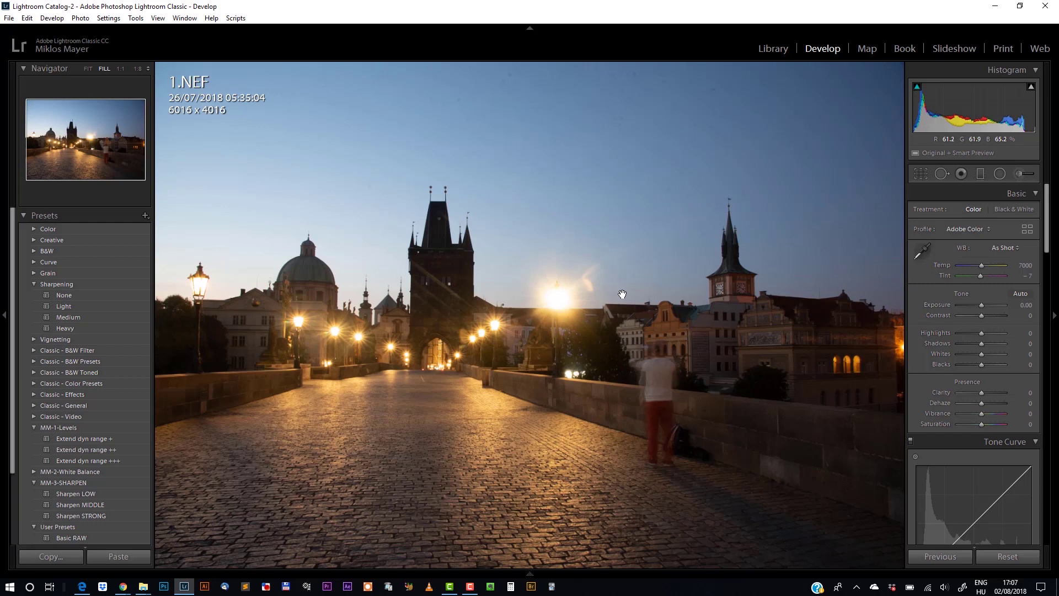
- Fit the whole photo in view and apply the Sharpen MIDDLE and Extend dyn range + presets
{"action": "left_click", "coordinate": [87, 68]}
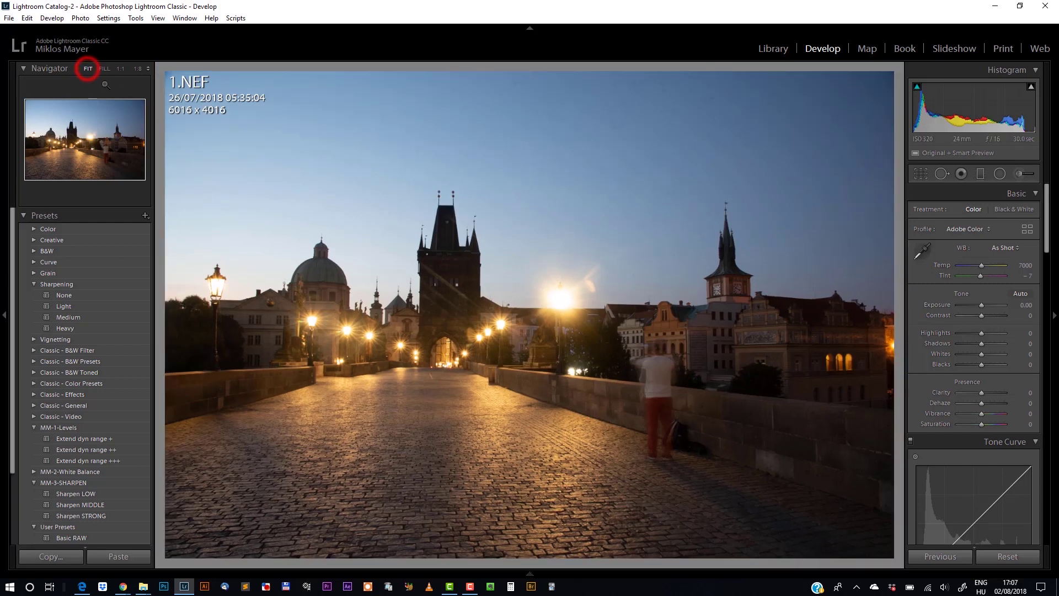
{"action": "left_click", "coordinate": [2, 260]}
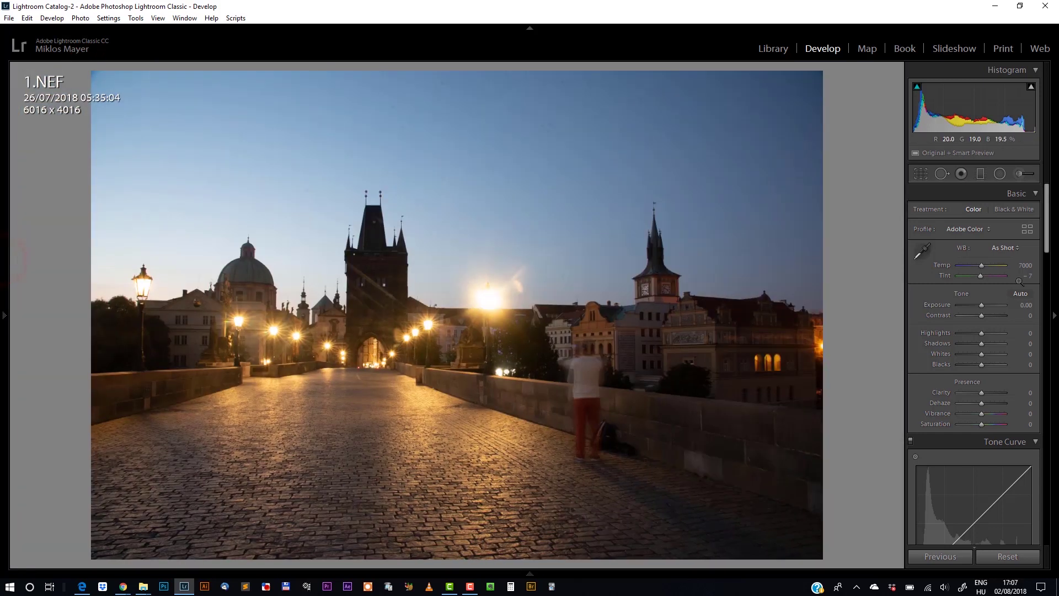
{"action": "left_click", "coordinate": [4, 313]}
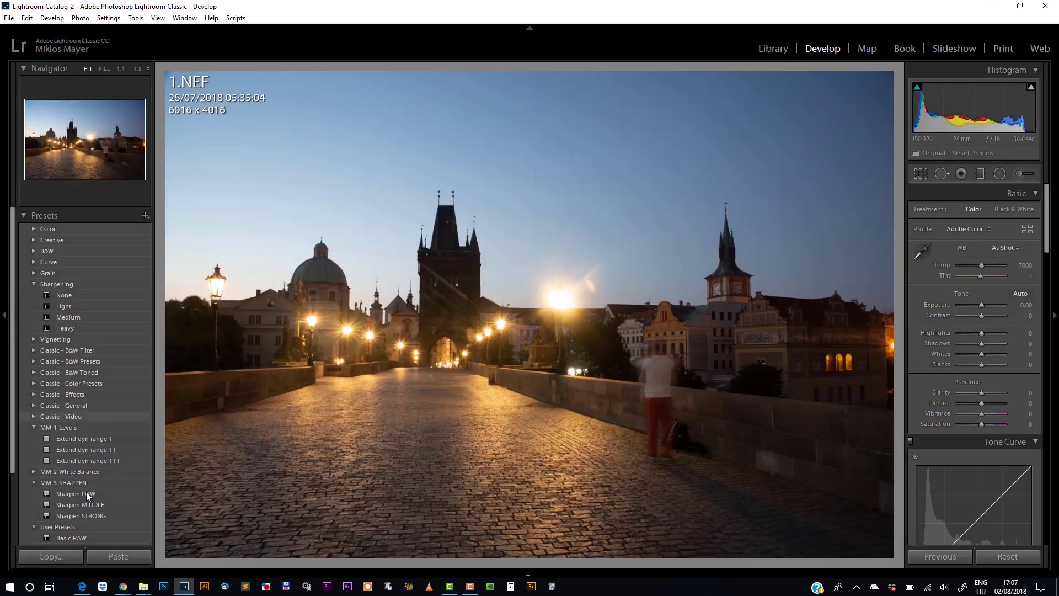
{"action": "left_click", "coordinate": [90, 504]}
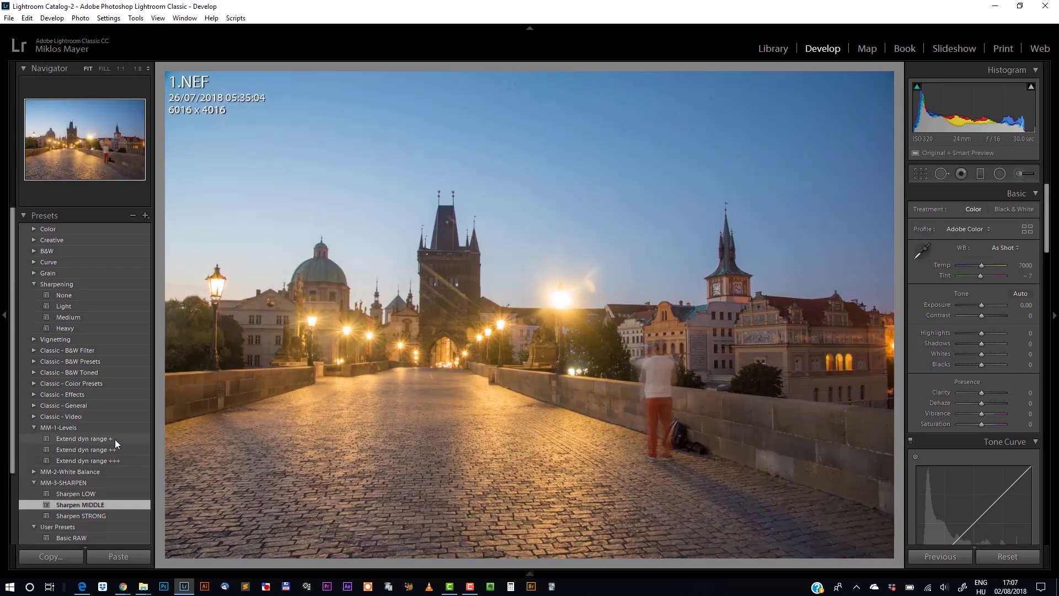
{"action": "left_click", "coordinate": [114, 440]}
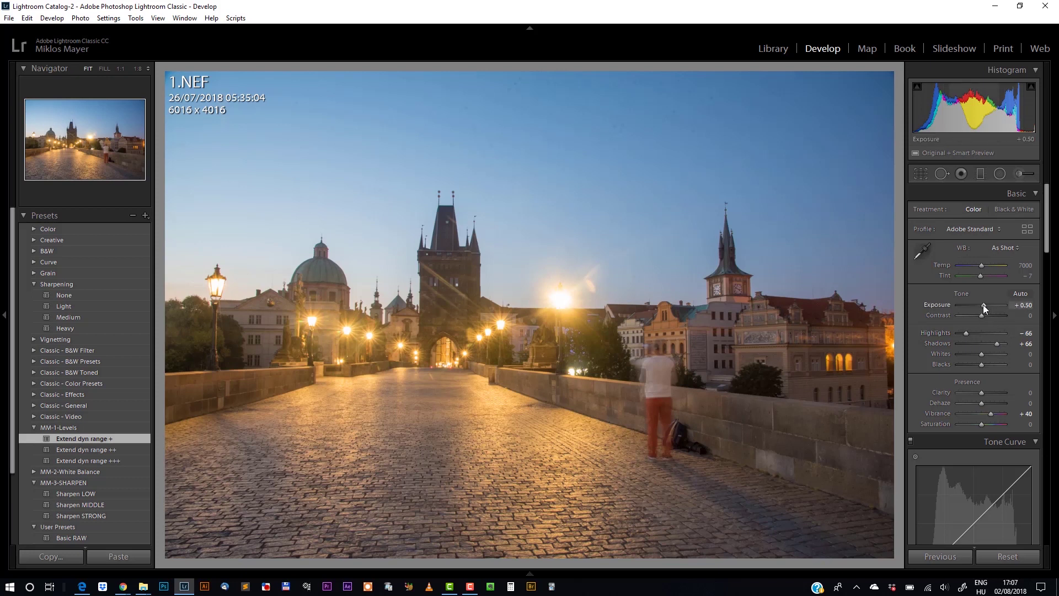
- Set Shadows to +40 and Contrast to +19
{"action": "left_click", "coordinate": [992, 343]}
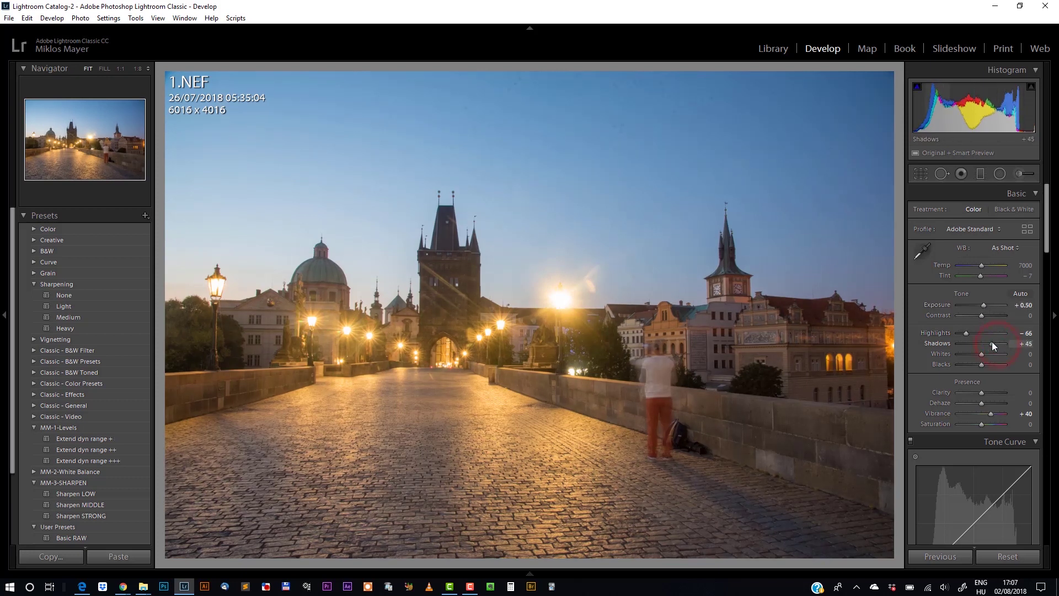
{"action": "key", "text": "Down"}
{"action": "left_click_drag", "start_coordinate": [982, 315], "coordinate": [985, 316]}
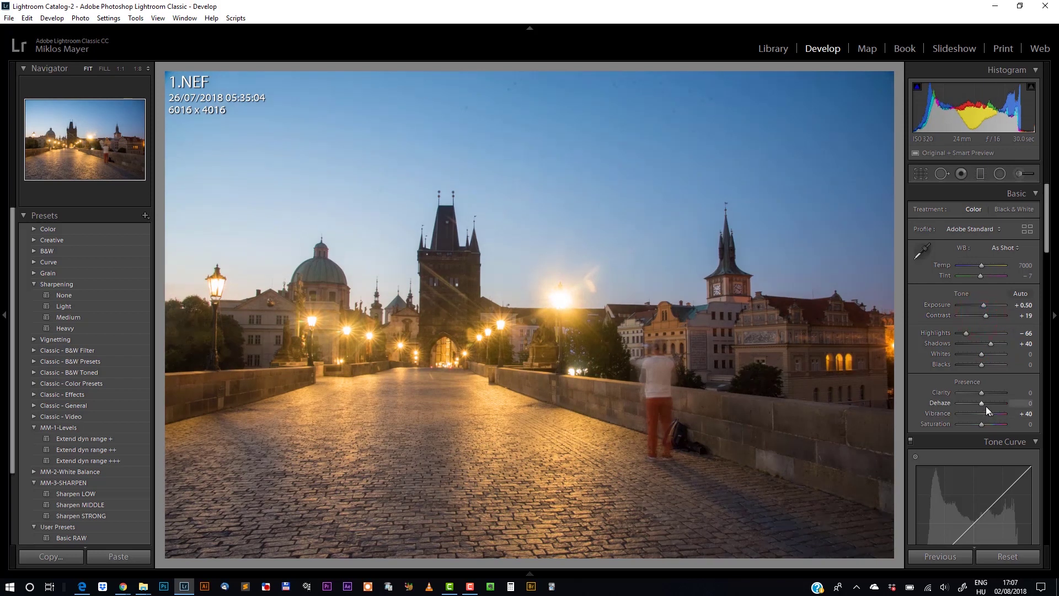
- Apply the Blue Hour after sunset white balance preset from the MM-2-White Balance group
{"action": "left_click", "coordinate": [33, 472]}
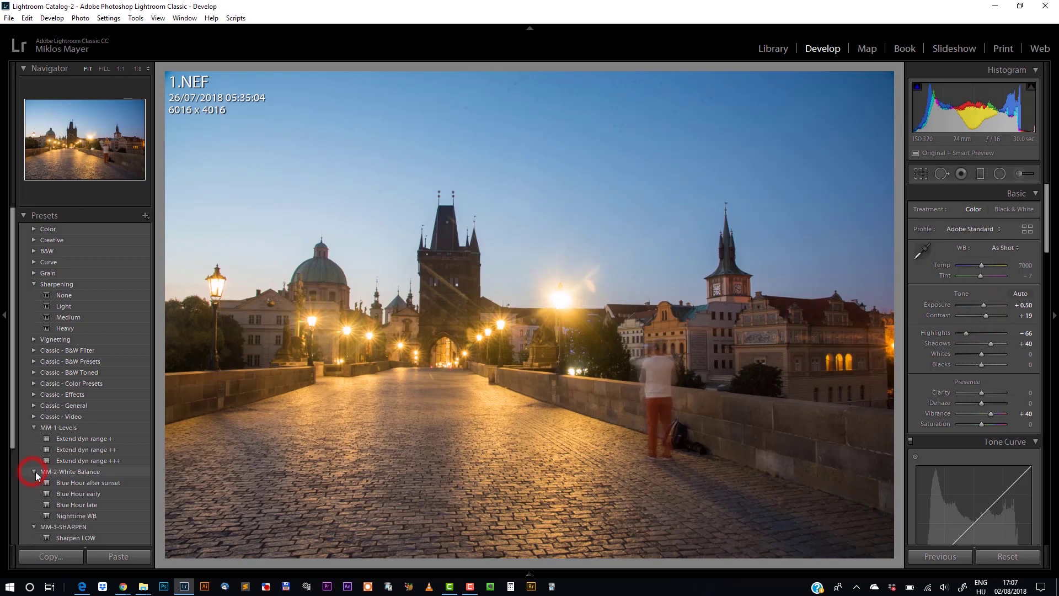
{"action": "left_click", "coordinate": [63, 493]}
{"action": "left_click", "coordinate": [68, 484]}
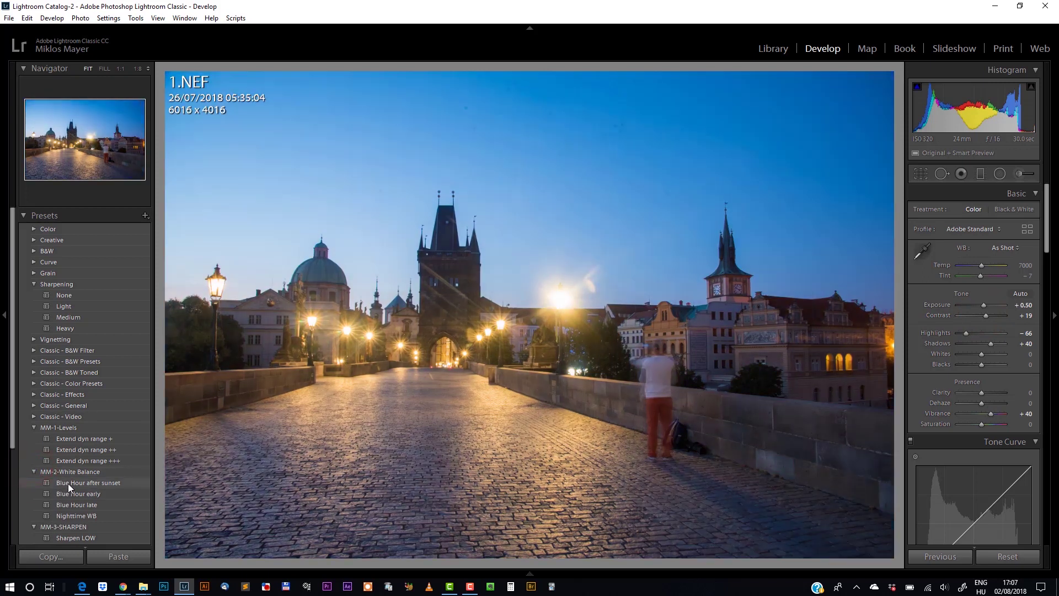
{"action": "left_click", "coordinate": [84, 484]}
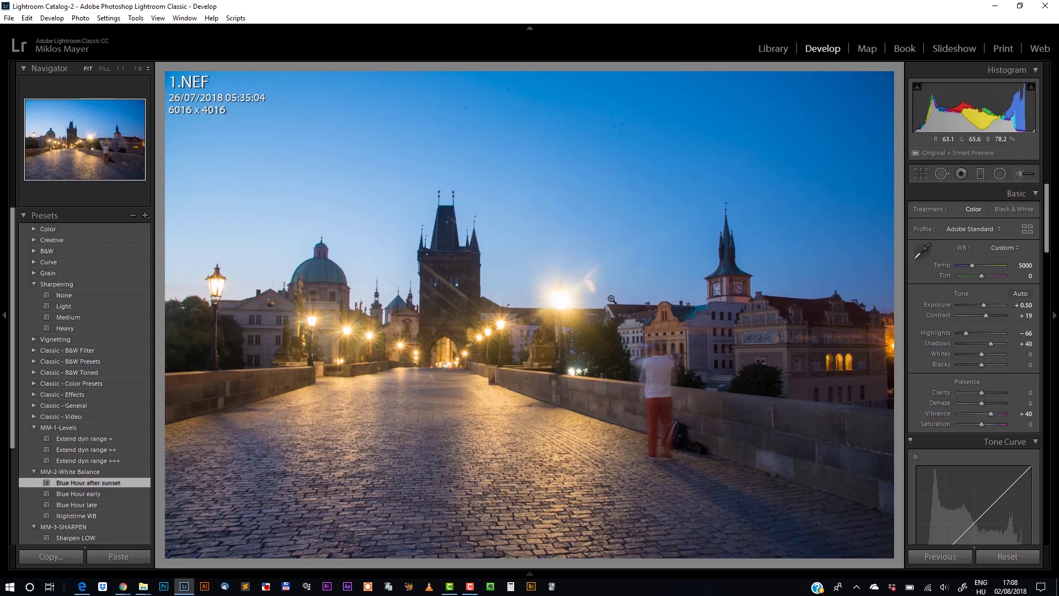
- Examine sharpness at 1:1 across the clock tower, houses, street lamps and bridge tower, with the sharpening and noise reduction settings in view
{"action": "left_click", "coordinate": [119, 68]}
{"action": "left_click_drag", "start_coordinate": [528, 388], "coordinate": [404, 168]}
{"action": "left_click_drag", "start_coordinate": [620, 405], "coordinate": [505, 265]}
{"action": "left_click_drag", "start_coordinate": [680, 258], "coordinate": [430, 263]}
{"action": "left_click_drag", "start_coordinate": [1047, 233], "coordinate": [1049, 406]}
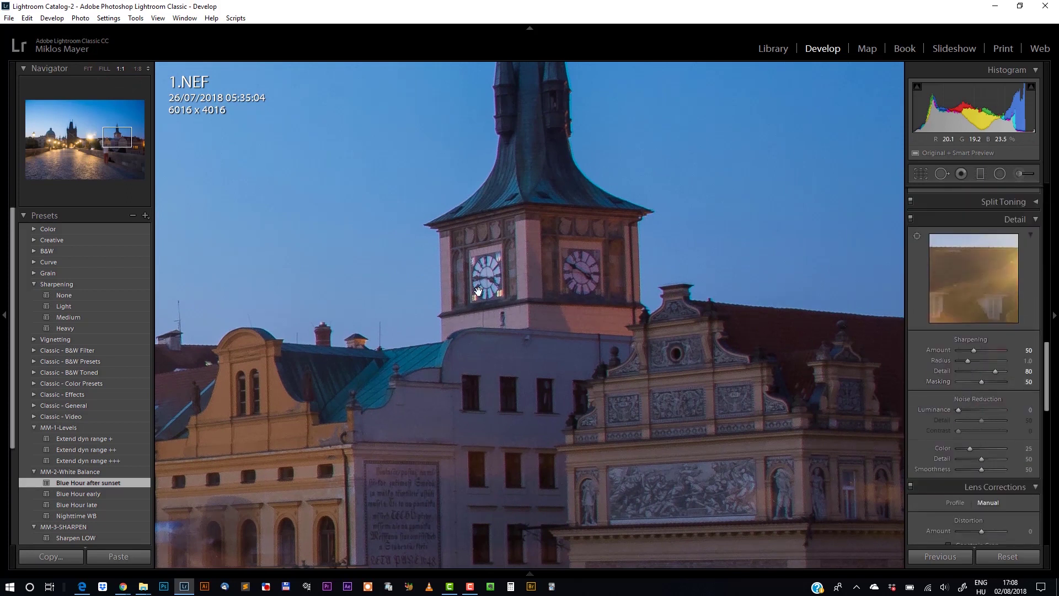
{"action": "left_click_drag", "start_coordinate": [496, 314], "coordinate": [653, 216]}
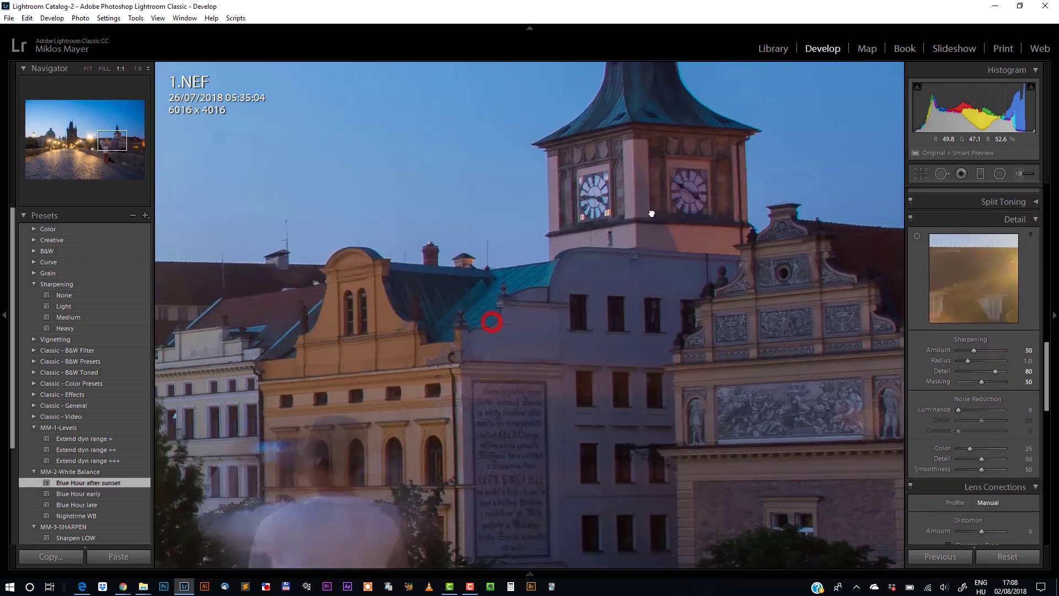
{"action": "left_click_drag", "start_coordinate": [313, 308], "coordinate": [701, 277]}
{"action": "left_click_drag", "start_coordinate": [215, 257], "coordinate": [669, 234]}
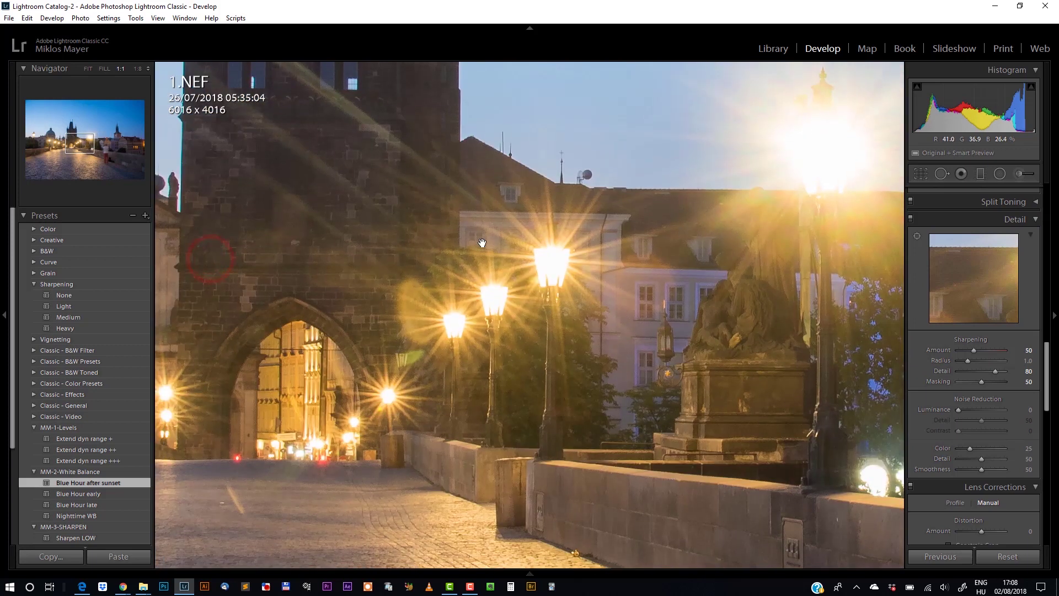
{"action": "left_click_drag", "start_coordinate": [352, 205], "coordinate": [506, 355]}
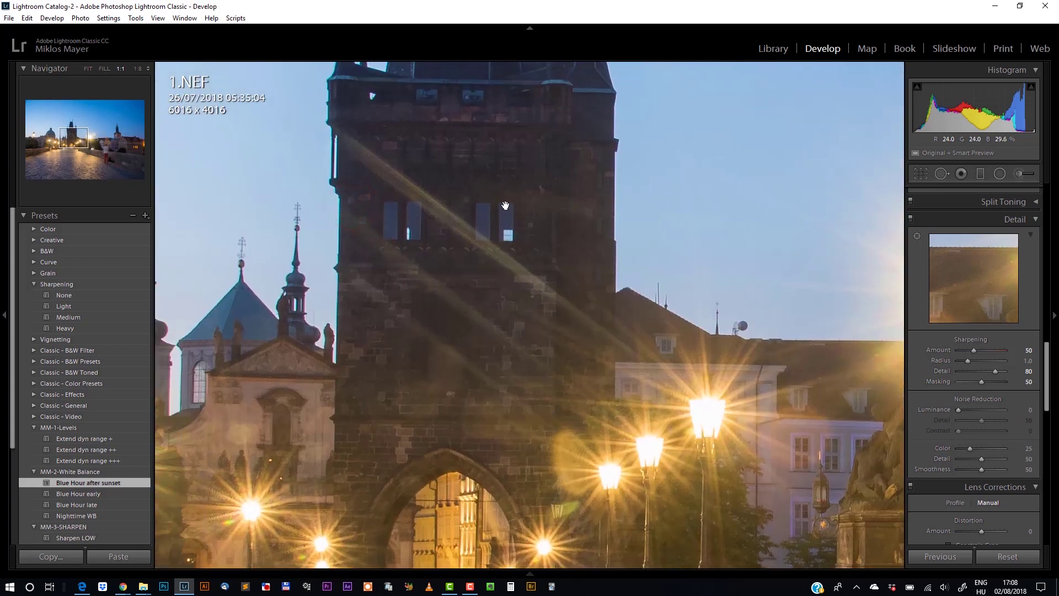
{"action": "left_click_drag", "start_coordinate": [506, 205], "coordinate": [513, 330]}
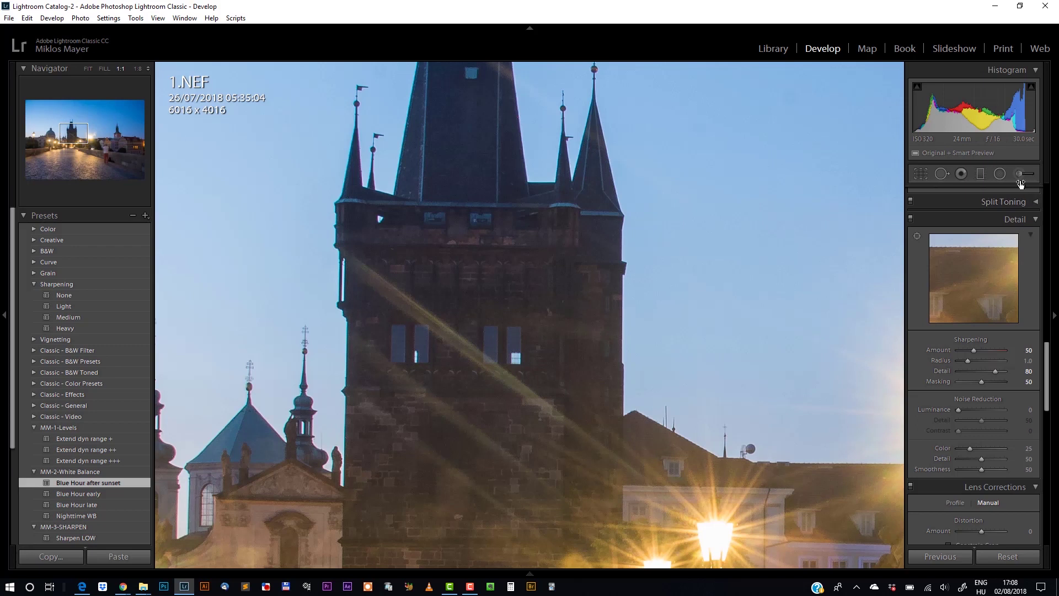
{"action": "left_click_drag", "start_coordinate": [575, 409], "coordinate": [607, 206]}
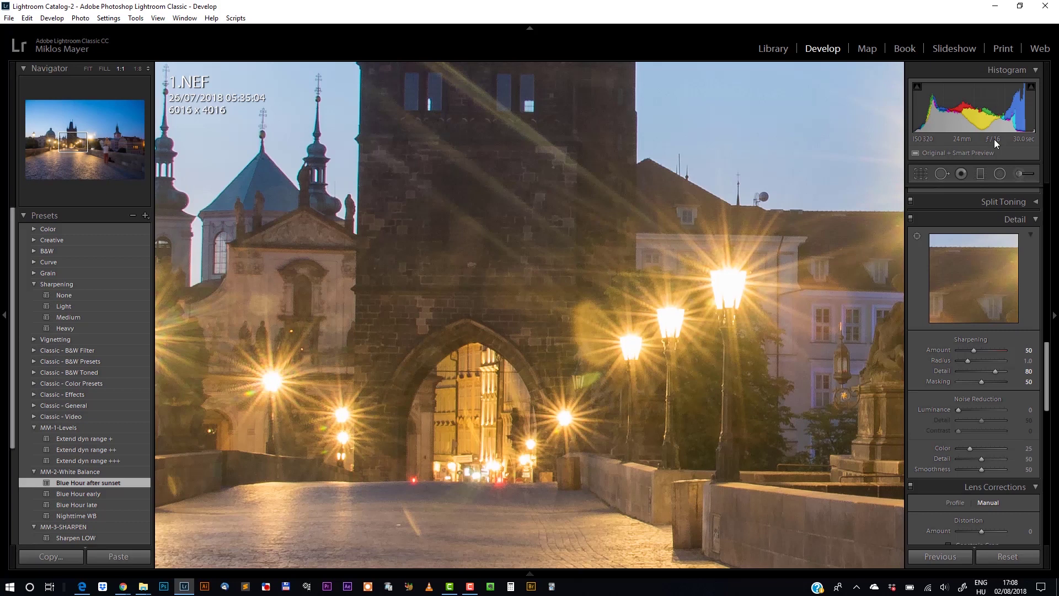
{"action": "left_click_drag", "start_coordinate": [531, 170], "coordinate": [557, 316]}
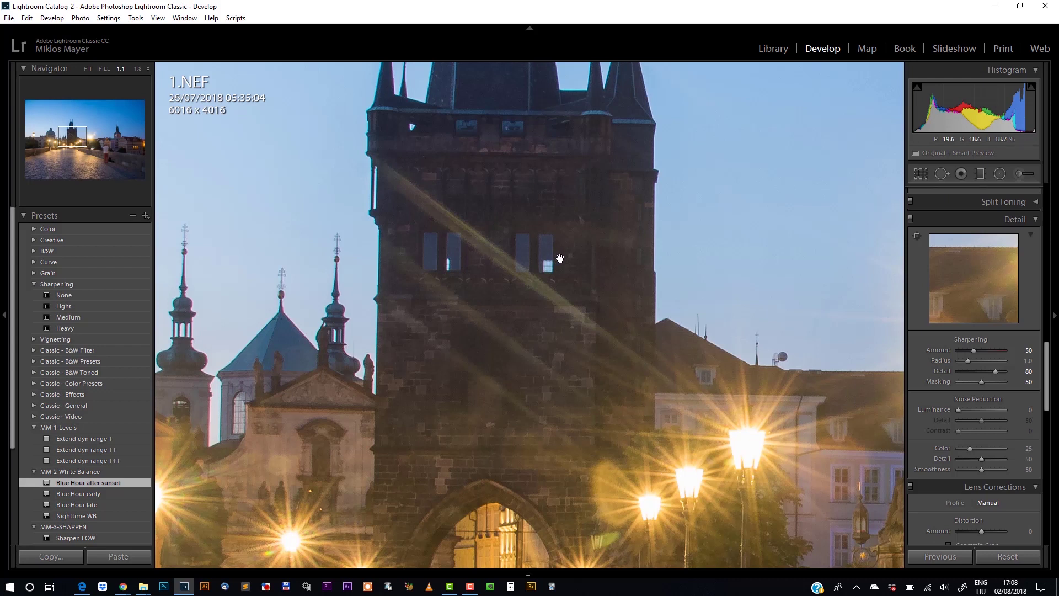
{"action": "left_click", "coordinate": [560, 249]}
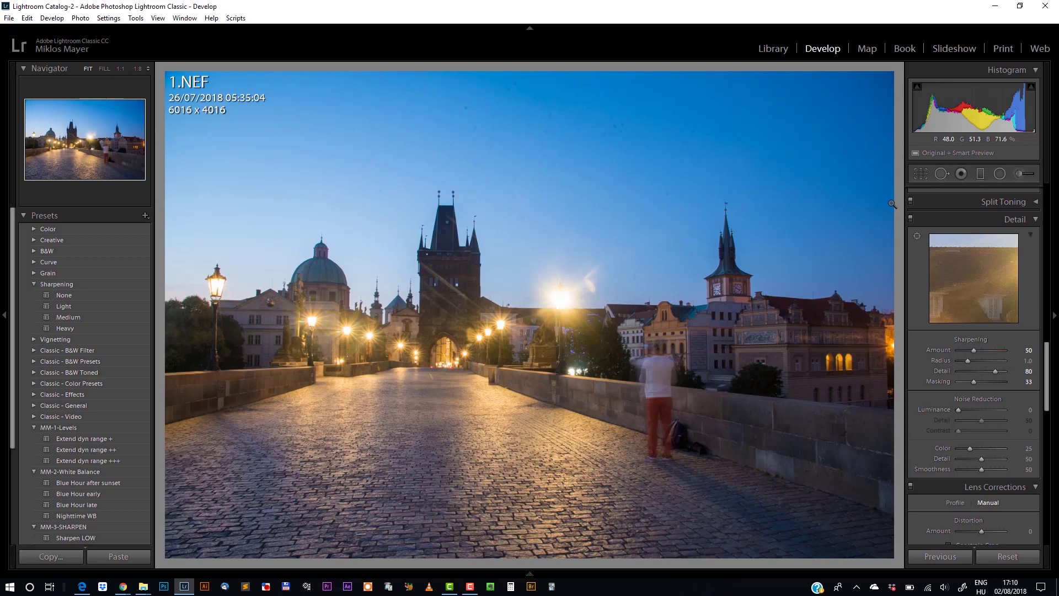
- Crop the photo to a 16 x 9 aspect ratio at full width
{"action": "left_click", "coordinate": [922, 177]}
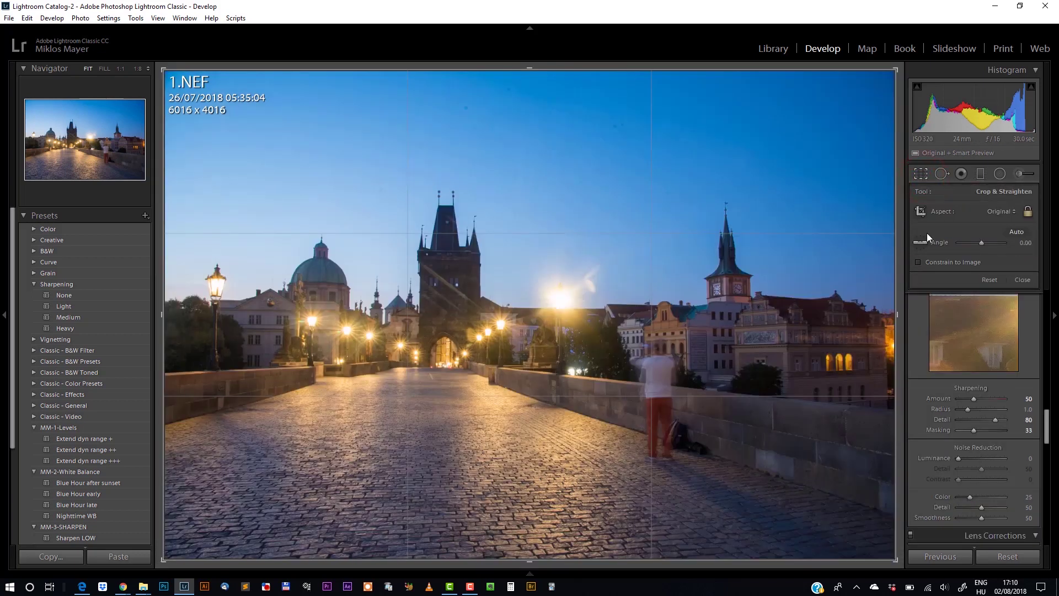
{"action": "left_click", "coordinate": [1001, 211]}
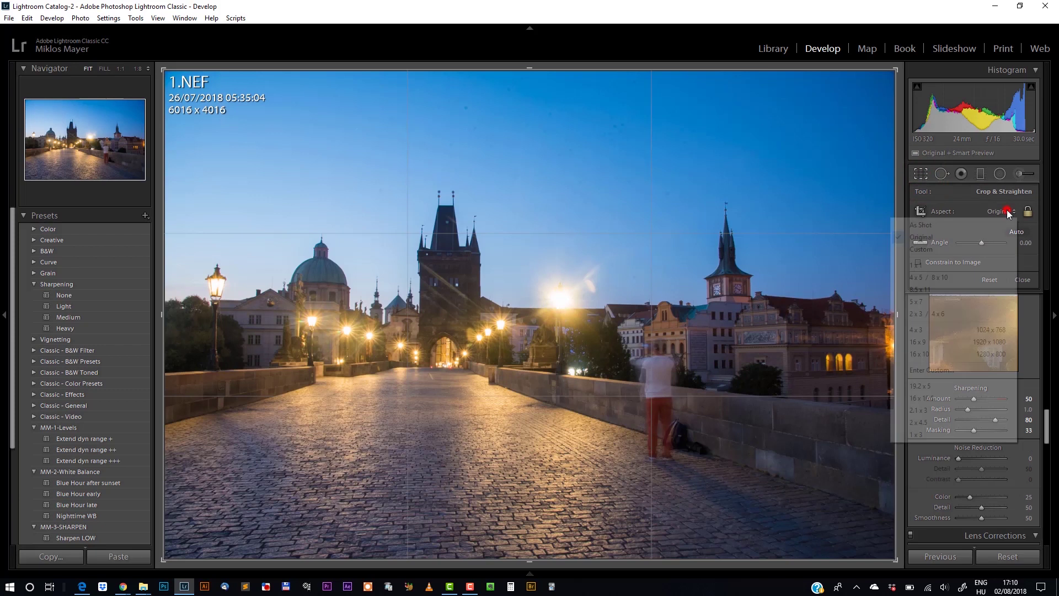
{"action": "left_click", "coordinate": [943, 342]}
{"action": "left_click_drag", "start_coordinate": [618, 275], "coordinate": [623, 275]}
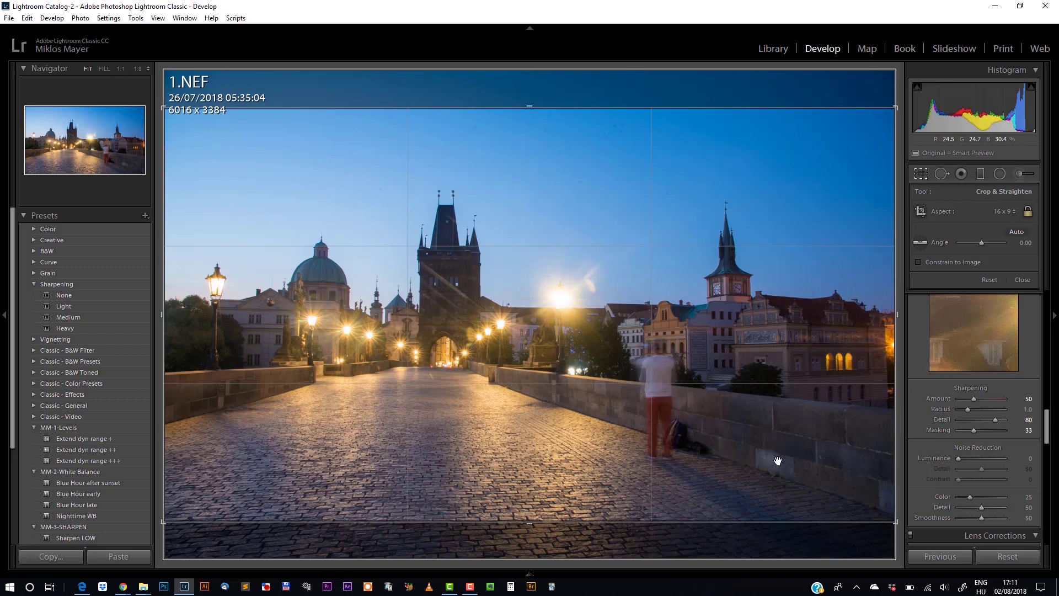
{"action": "key", "text": "Return"}
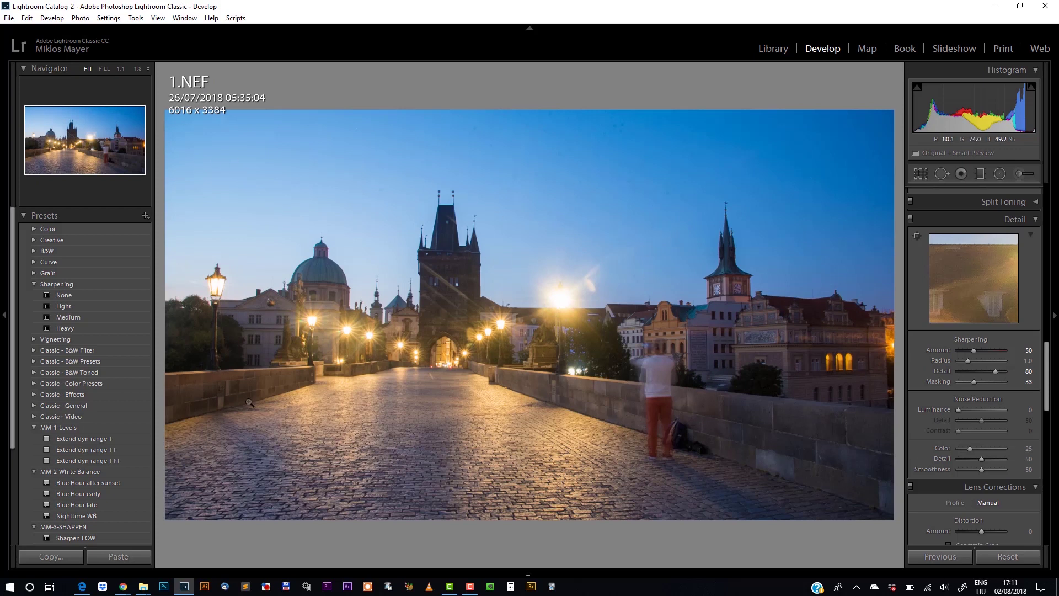
- Crop tightly around the central bridge tower and dome at a 2 x 3 aspect ratio, about 3823 x 2548 pixels
{"action": "key", "text": "r"}
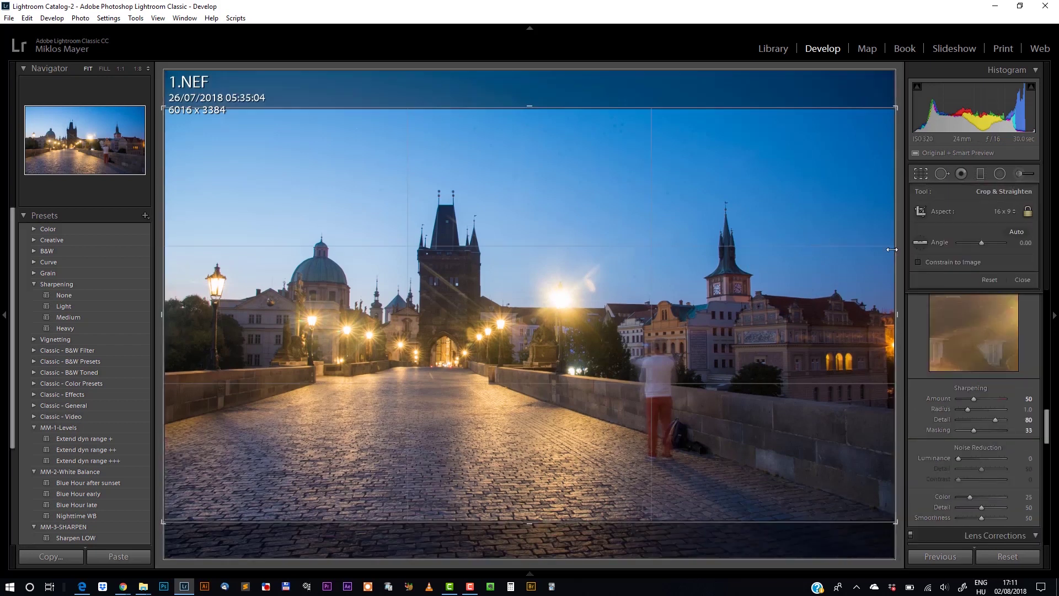
{"action": "left_click_drag", "start_coordinate": [897, 250], "coordinate": [763, 249]}
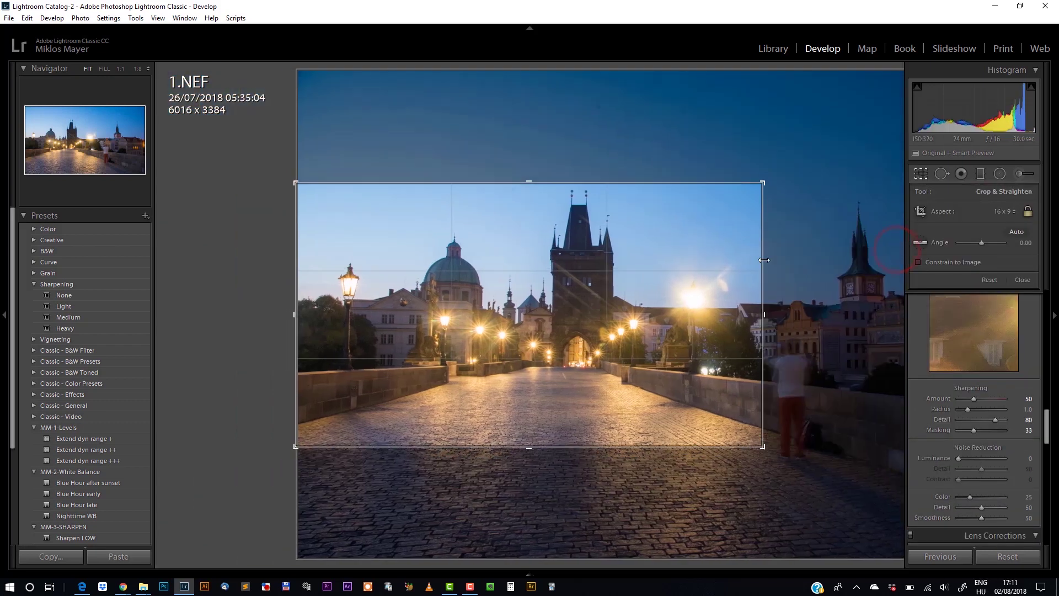
{"action": "left_click", "coordinate": [1005, 212]}
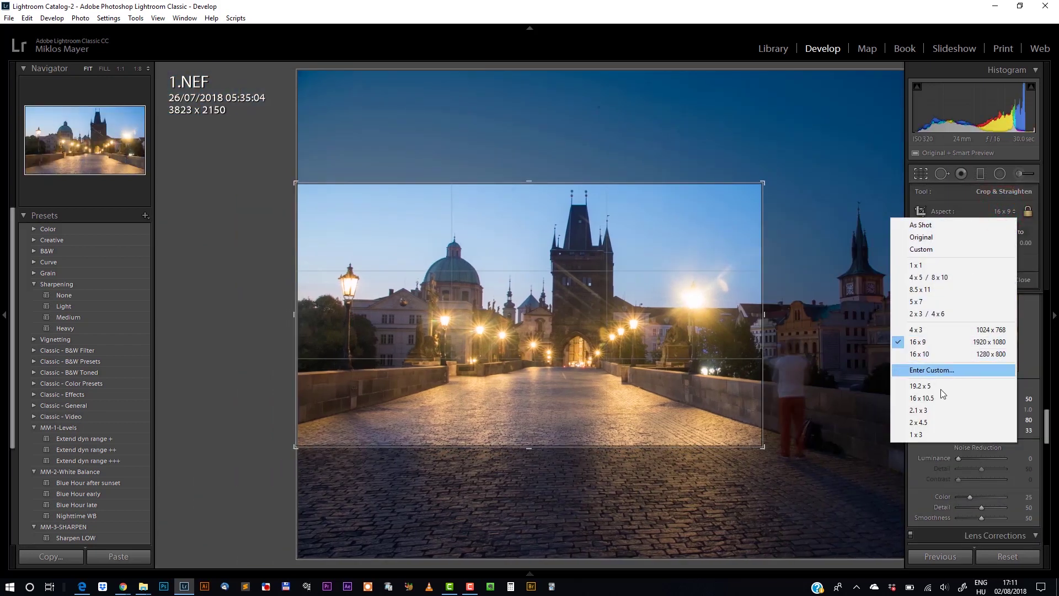
{"action": "left_click", "coordinate": [949, 313]}
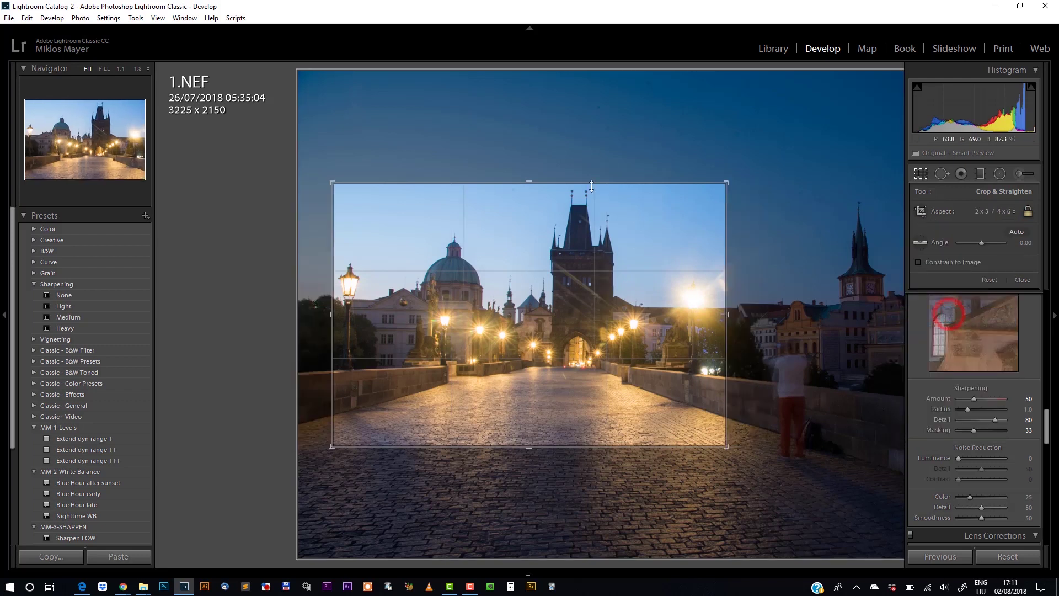
{"action": "left_click_drag", "start_coordinate": [589, 186], "coordinate": [589, 148]}
{"action": "left_click_drag", "start_coordinate": [568, 205], "coordinate": [544, 191]}
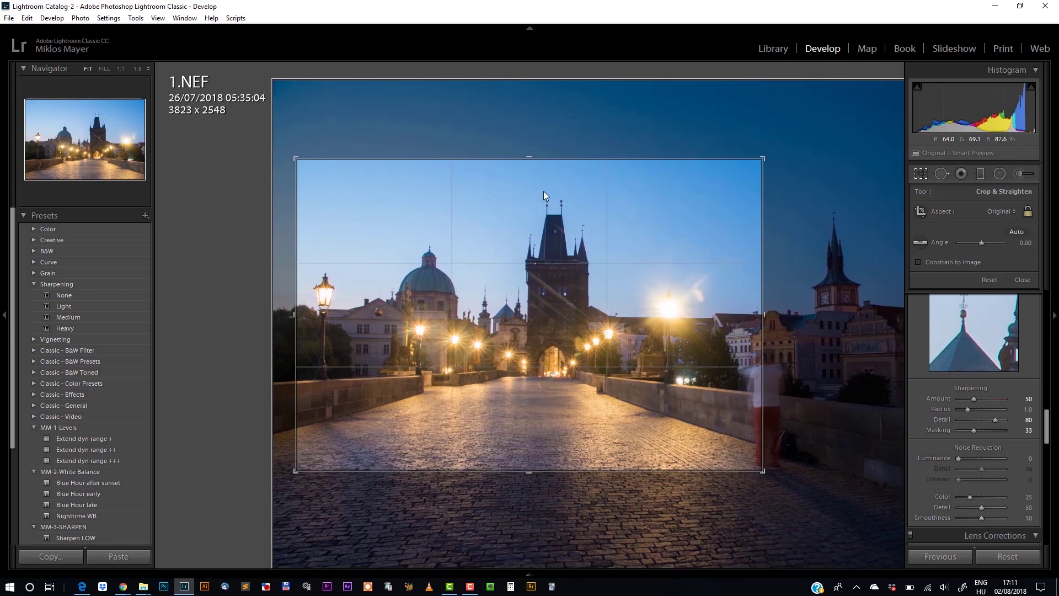
{"action": "key", "text": "Return"}
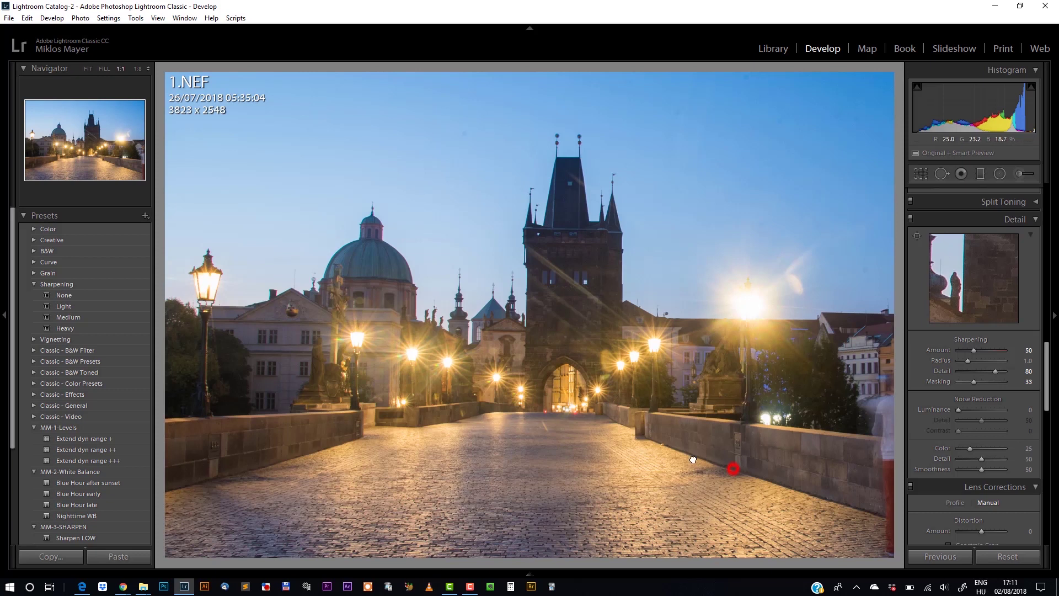
- Widen the crop at the original aspect ratio to nearly the full frame, about 5795 x 3863 pixels, including the clock tower
{"action": "left_click", "coordinate": [734, 466]}
{"action": "left_click", "coordinate": [848, 393]}
{"action": "left_click", "coordinate": [632, 339]}
{"action": "left_click", "coordinate": [631, 339]}
{"action": "key", "text": "r"}
{"action": "left_click_drag", "start_coordinate": [764, 338], "coordinate": [896, 362]}
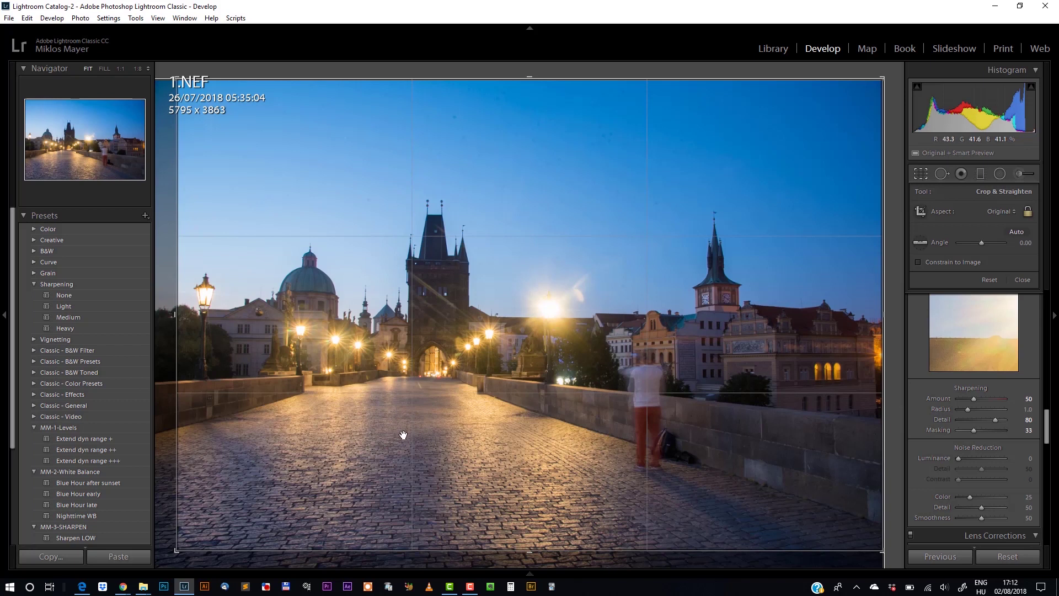
{"action": "left_click_drag", "start_coordinate": [436, 387], "coordinate": [448, 377]}
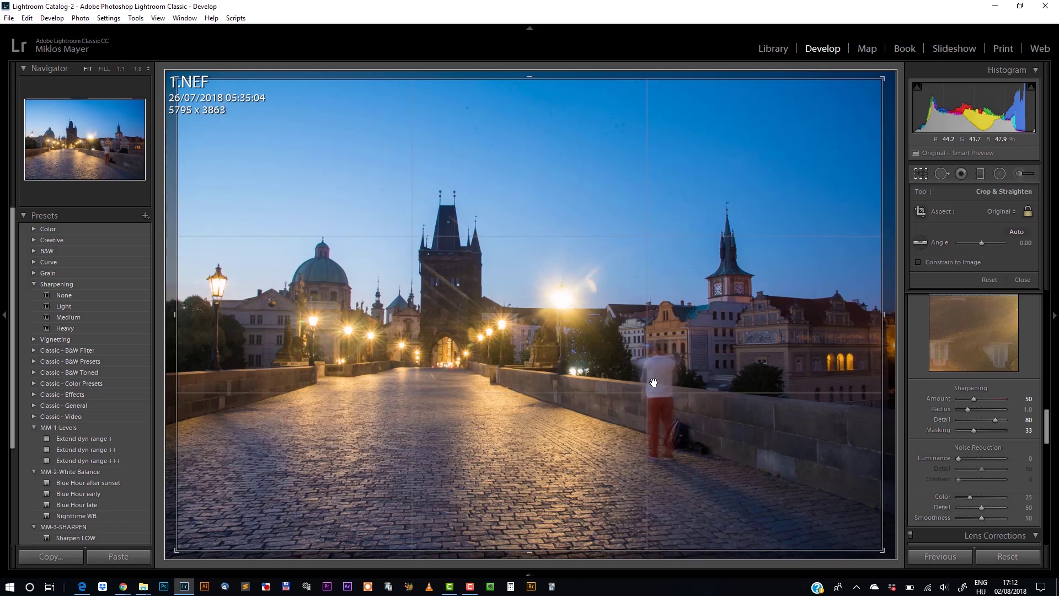
{"action": "left_click", "coordinate": [921, 174]}
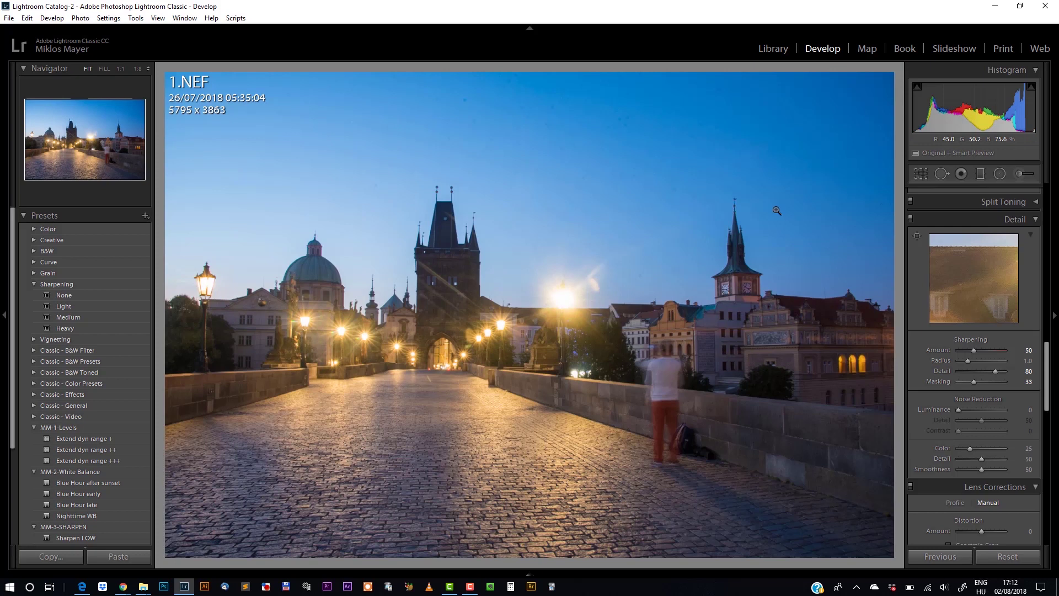
- Open the night river photo 2.NEF from the library grid for developing
{"action": "key", "text": "g"}
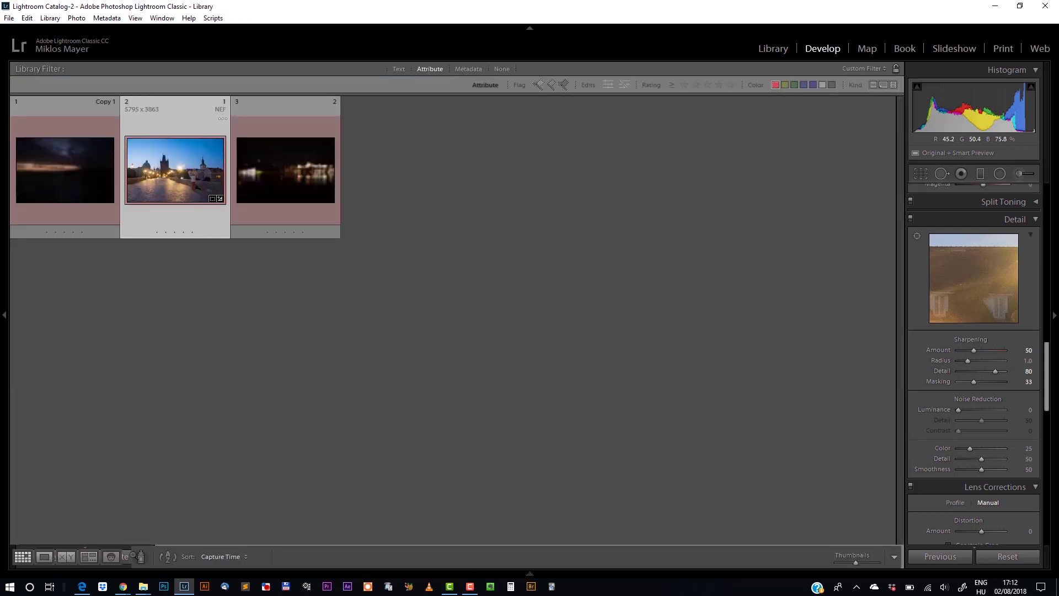
{"action": "left_click", "coordinate": [285, 176]}
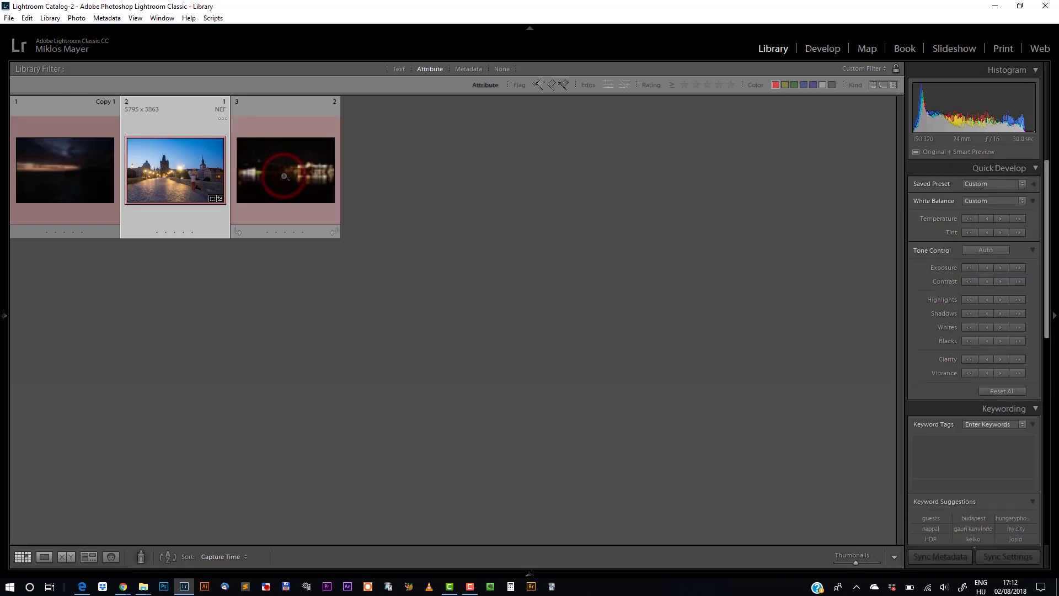
{"action": "double_click", "coordinate": [284, 176]}
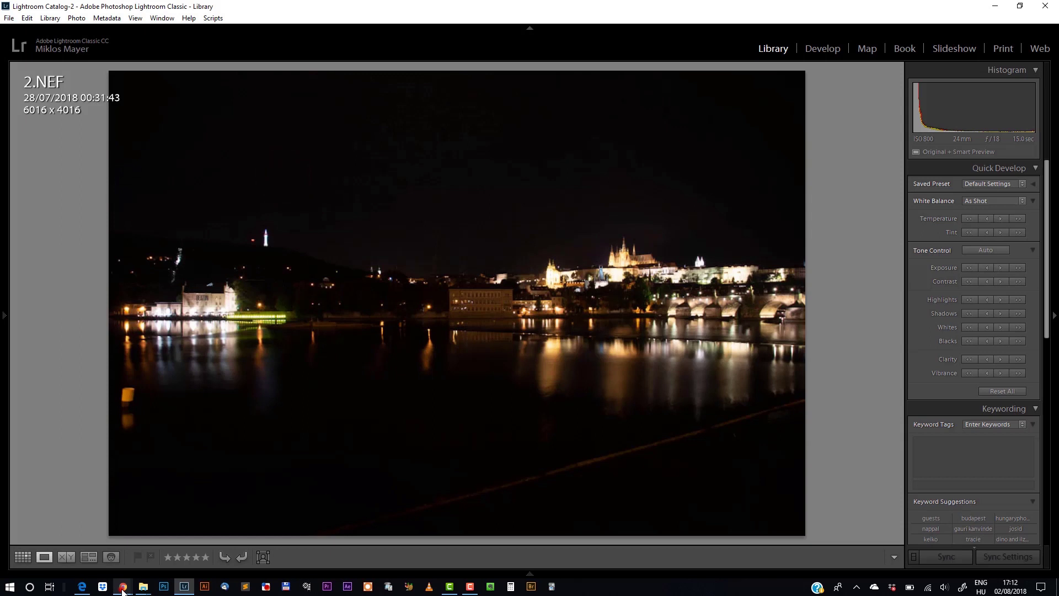
{"action": "key", "text": "d"}
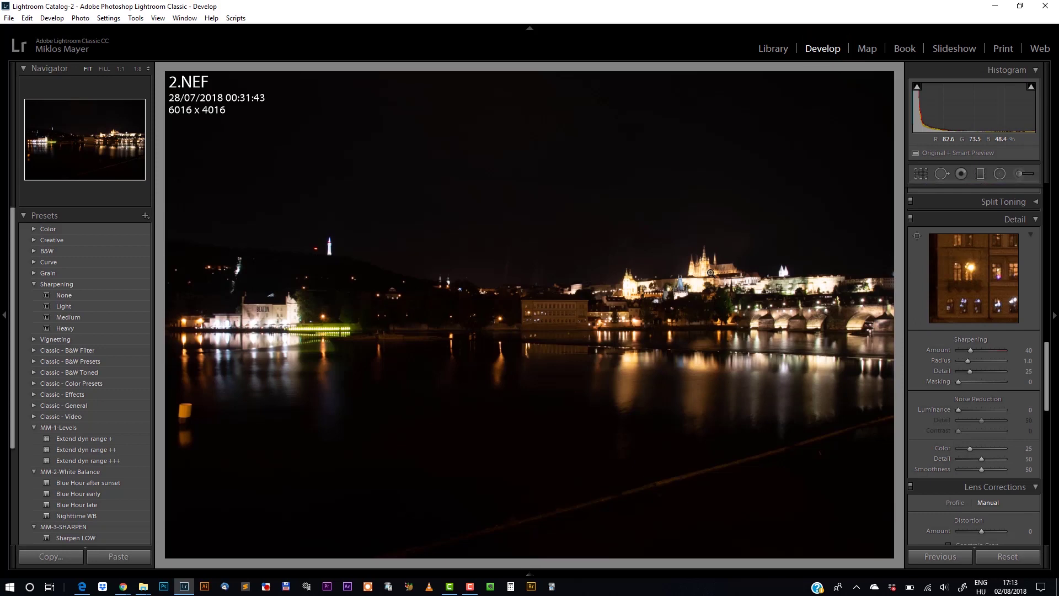
- Apply the Extend dyn range ++ preset from the MM-1-Levels group, viewing the castle at 1:1
{"action": "left_click", "coordinate": [700, 273]}
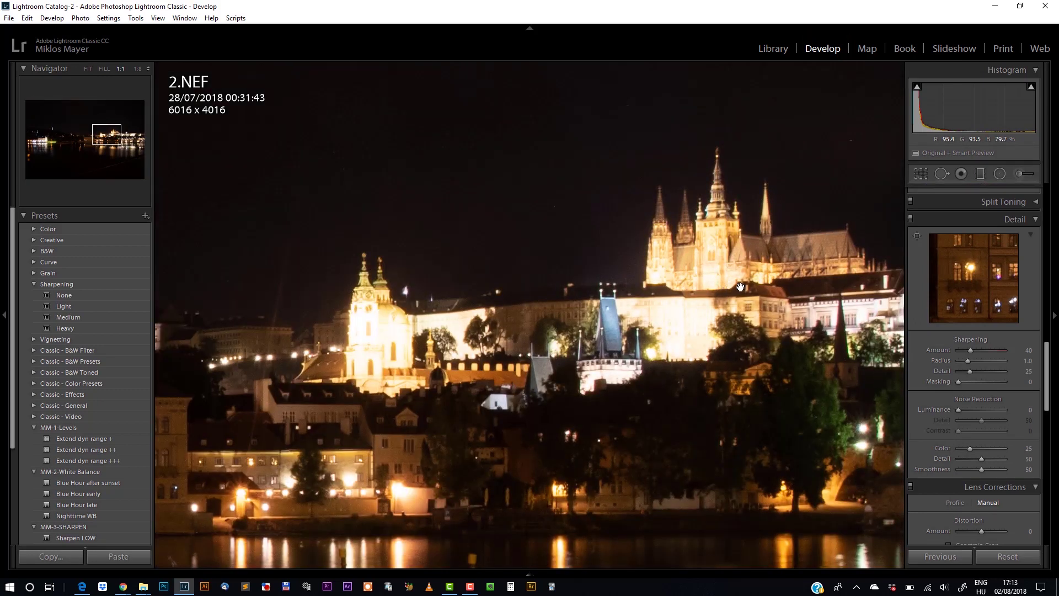
{"action": "left_click_drag", "start_coordinate": [752, 288], "coordinate": [603, 280]}
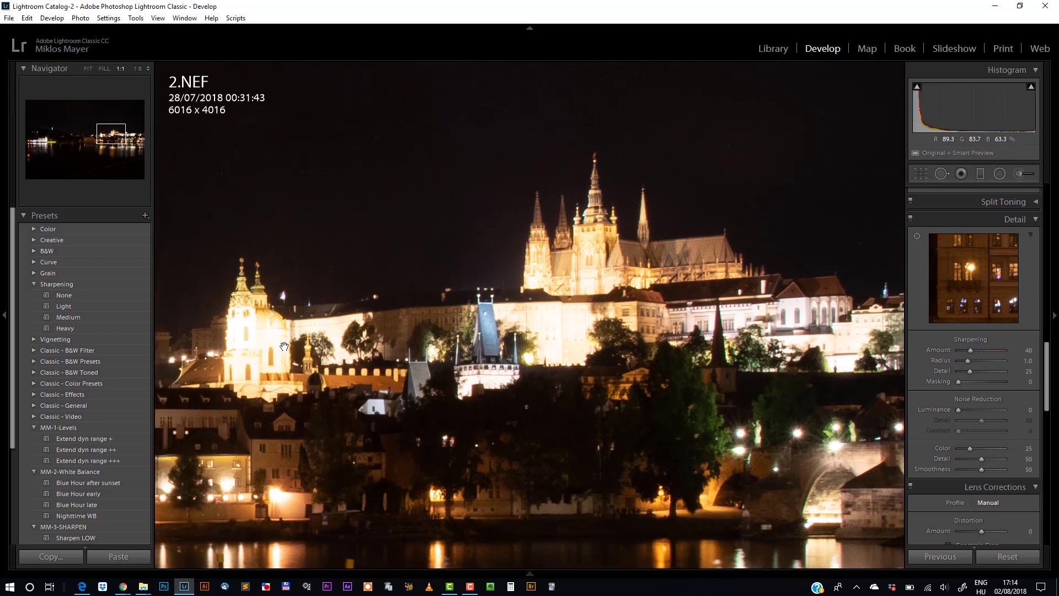
{"action": "left_click", "coordinate": [86, 452]}
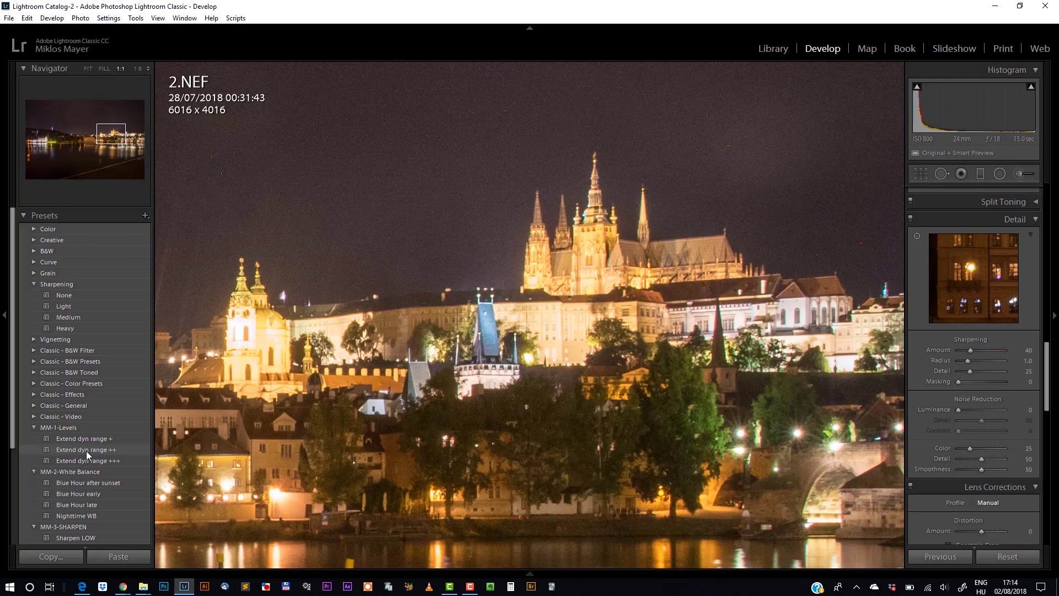
{"action": "left_click", "coordinate": [87, 451]}
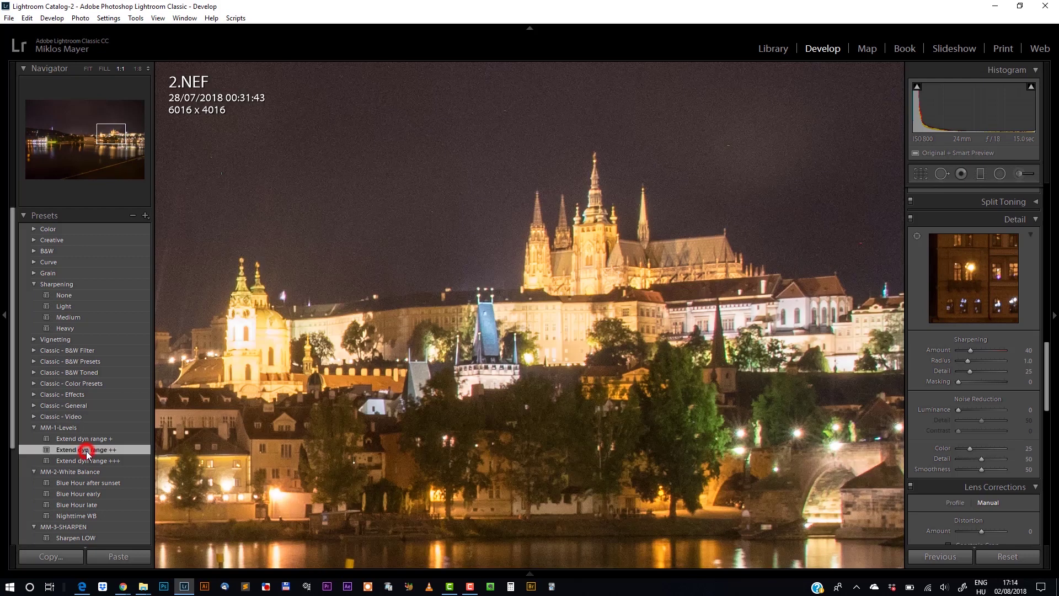
{"action": "left_click_drag", "start_coordinate": [1047, 360], "coordinate": [1037, 213]}
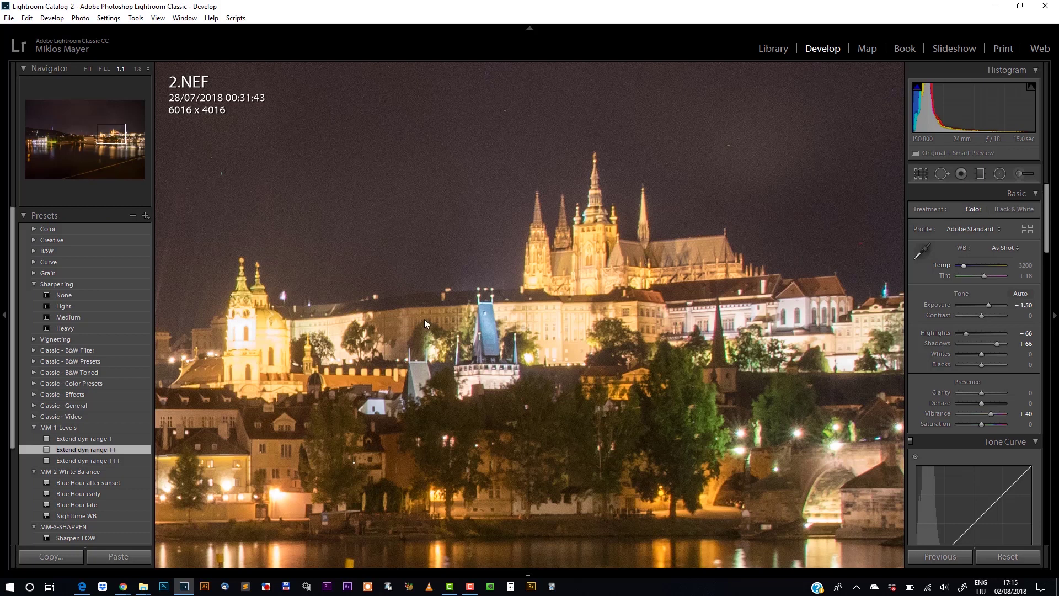
- Apply the Nighttime WB white balance preset and set Contrast to +14
{"action": "left_click", "coordinate": [91, 515]}
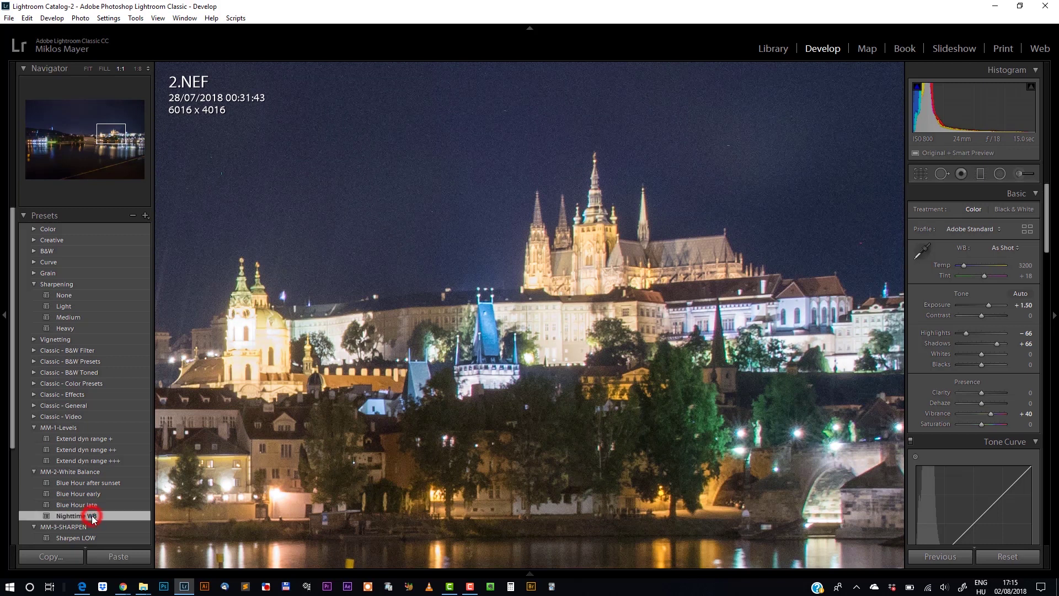
{"action": "left_click_drag", "start_coordinate": [575, 379], "coordinate": [644, 330]}
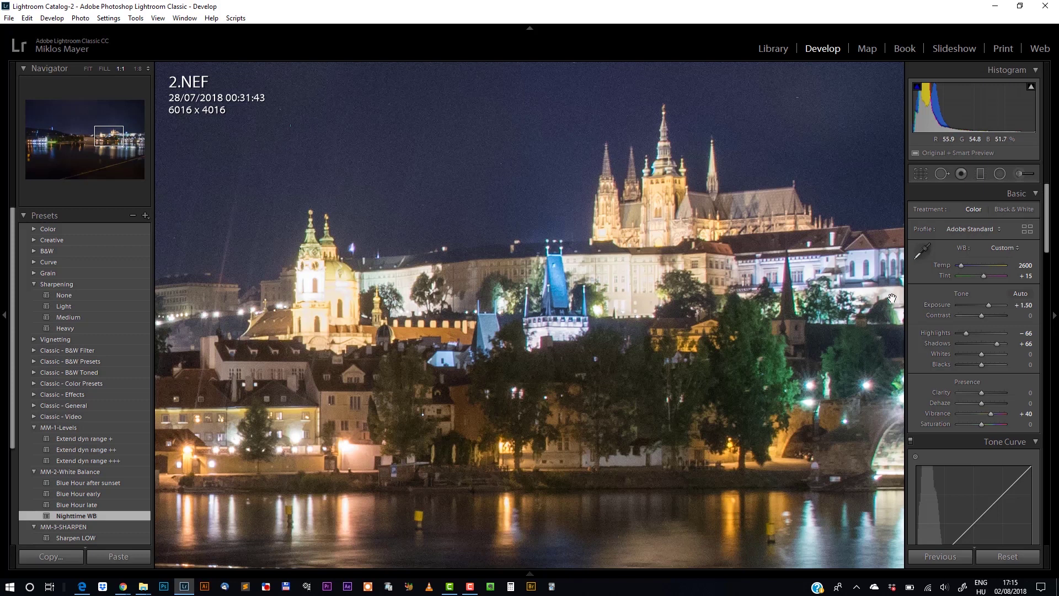
{"action": "left_click_drag", "start_coordinate": [983, 315], "coordinate": [986, 316]}
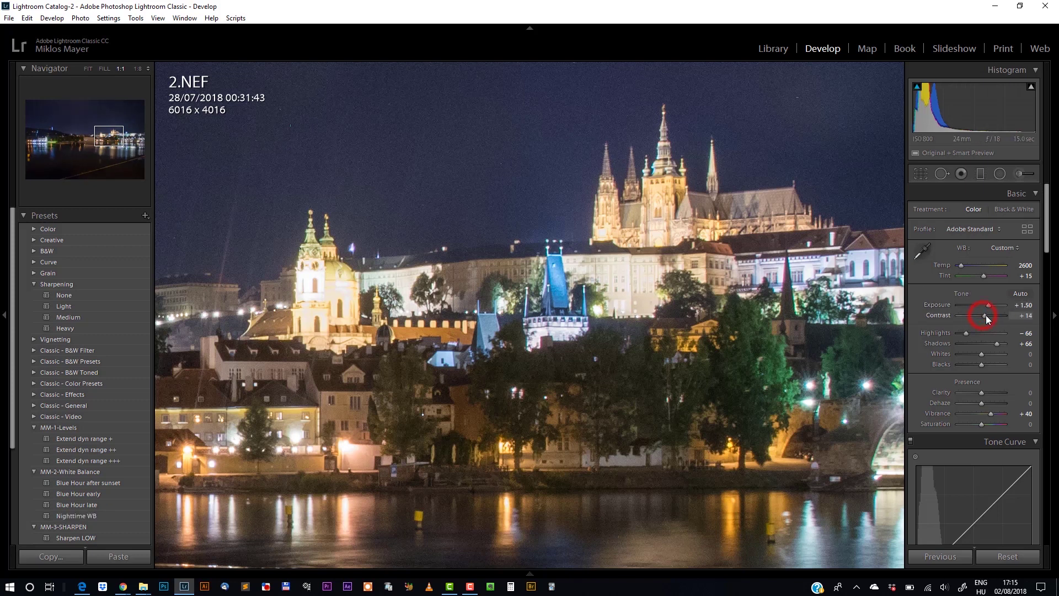
- Apply the Sharpen MIDDLE preset from the MM-3-SHARPEN group and check the castle and bridge details
{"action": "scroll", "coordinate": [124, 495], "scroll_direction": "down", "scroll_amount": 1}
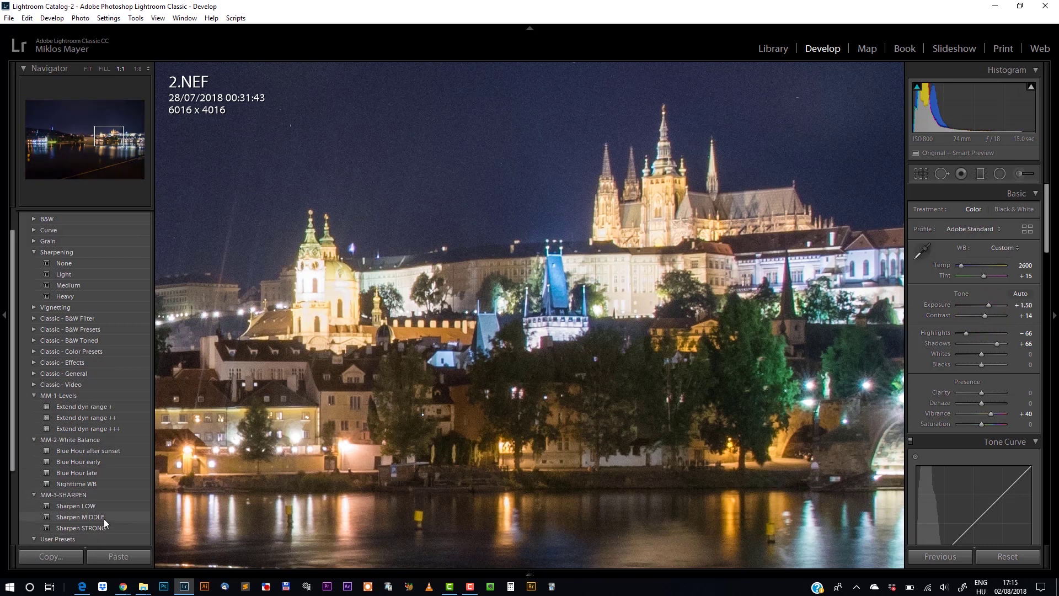
{"action": "left_click", "coordinate": [104, 518]}
{"action": "left_click_drag", "start_coordinate": [747, 262], "coordinate": [481, 274]}
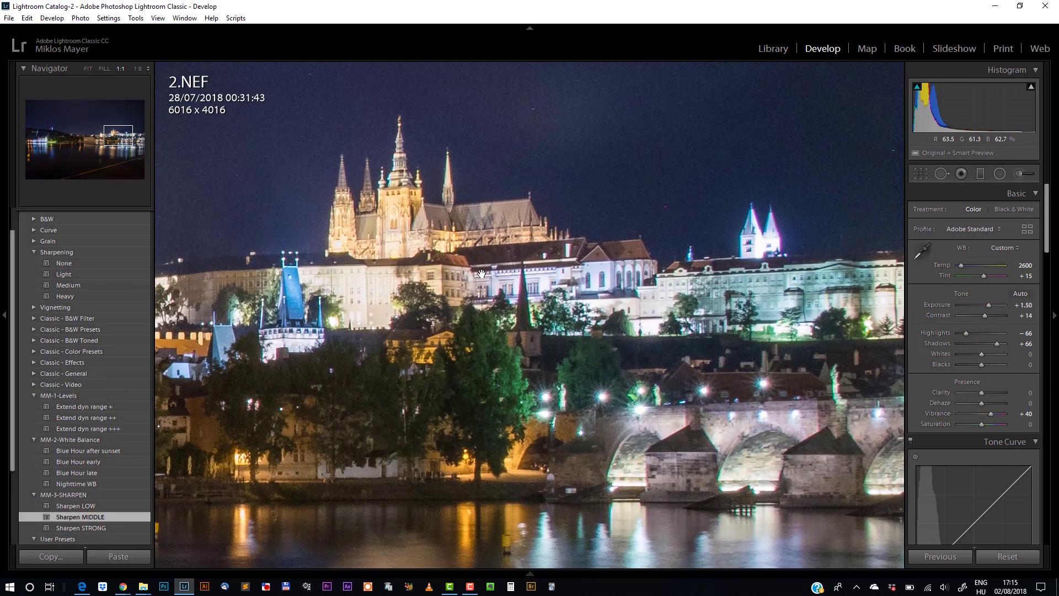
- Compare the before and after versions of the castle area, and return to the full single-photo view
{"action": "key", "text": "shift+y"}
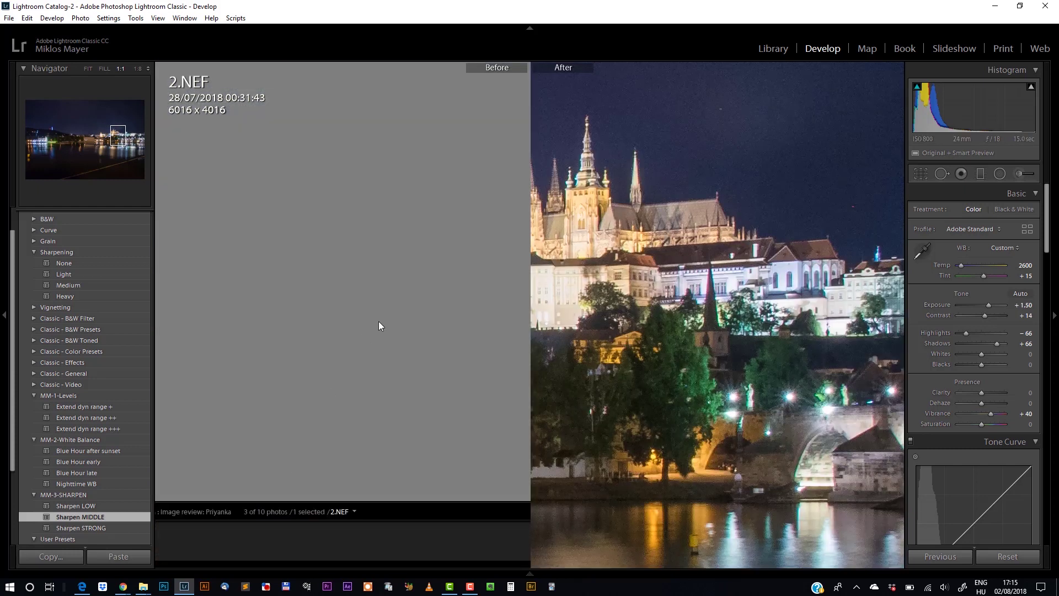
{"action": "left_click_drag", "start_coordinate": [615, 263], "coordinate": [788, 272]}
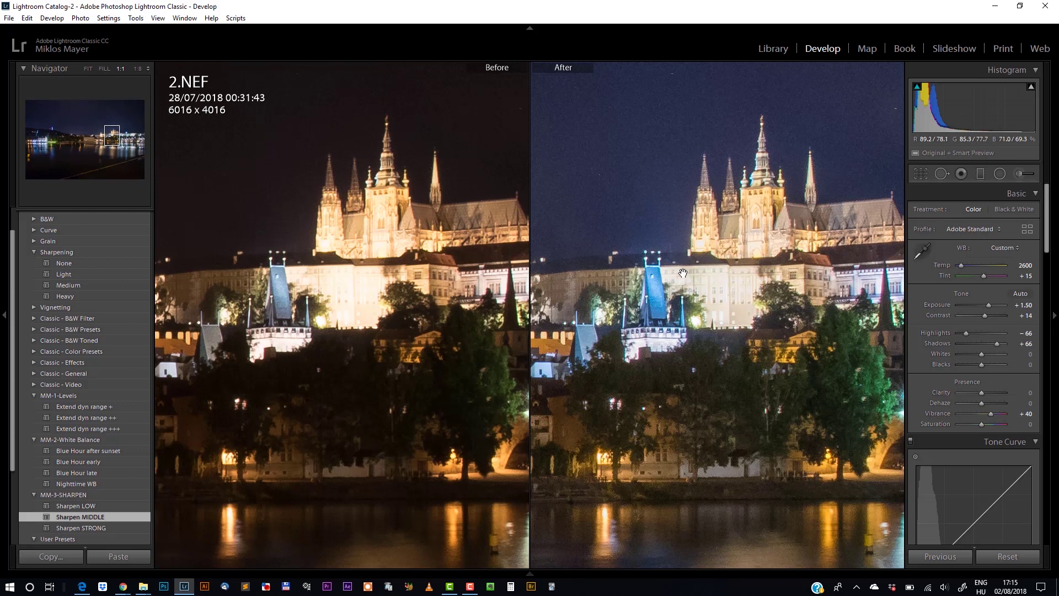
{"action": "key", "text": "y"}
{"action": "left_click", "coordinate": [631, 263]}
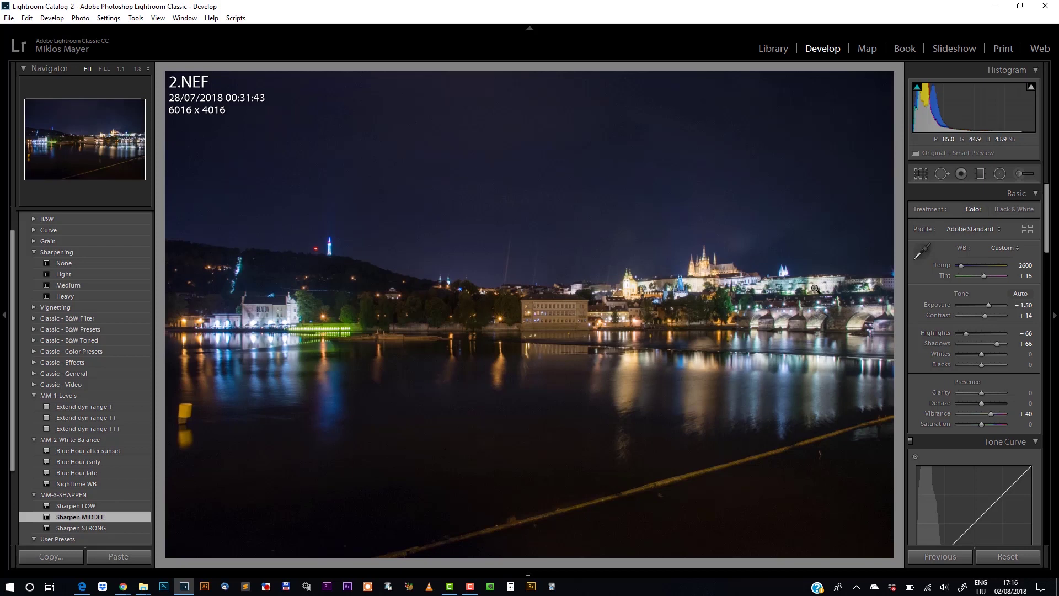
- Crop the night photo at 16 x 9 around the castle and bridge, about 3105 x 1747 pixels
{"action": "left_click", "coordinate": [917, 174]}
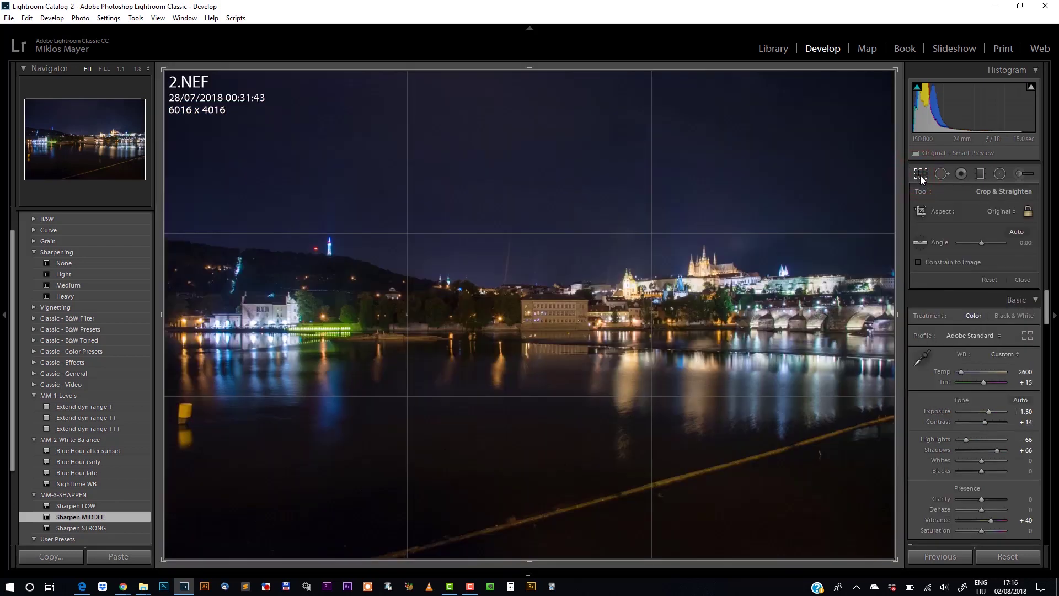
{"action": "left_click", "coordinate": [1007, 210]}
{"action": "left_click", "coordinate": [957, 342]}
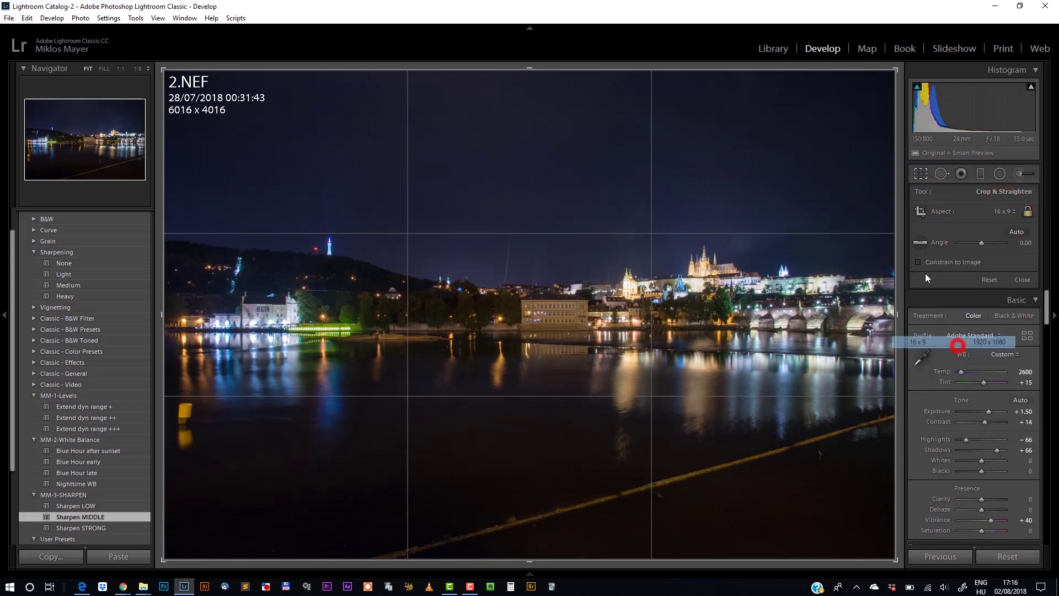
{"action": "left_click_drag", "start_coordinate": [708, 105], "coordinate": [695, 180]}
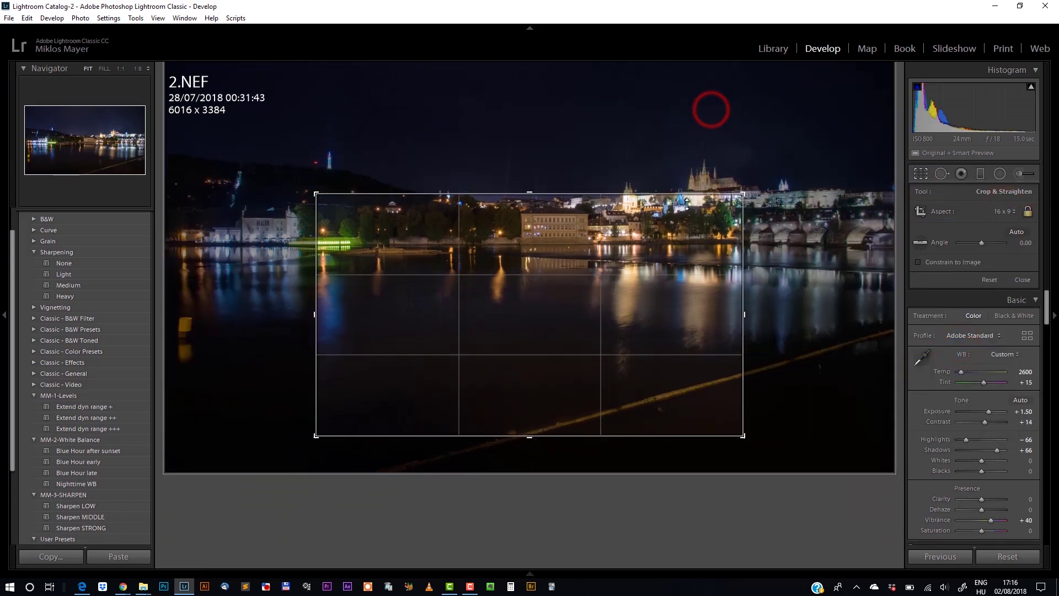
{"action": "left_click_drag", "start_coordinate": [658, 247], "coordinate": [485, 364]}
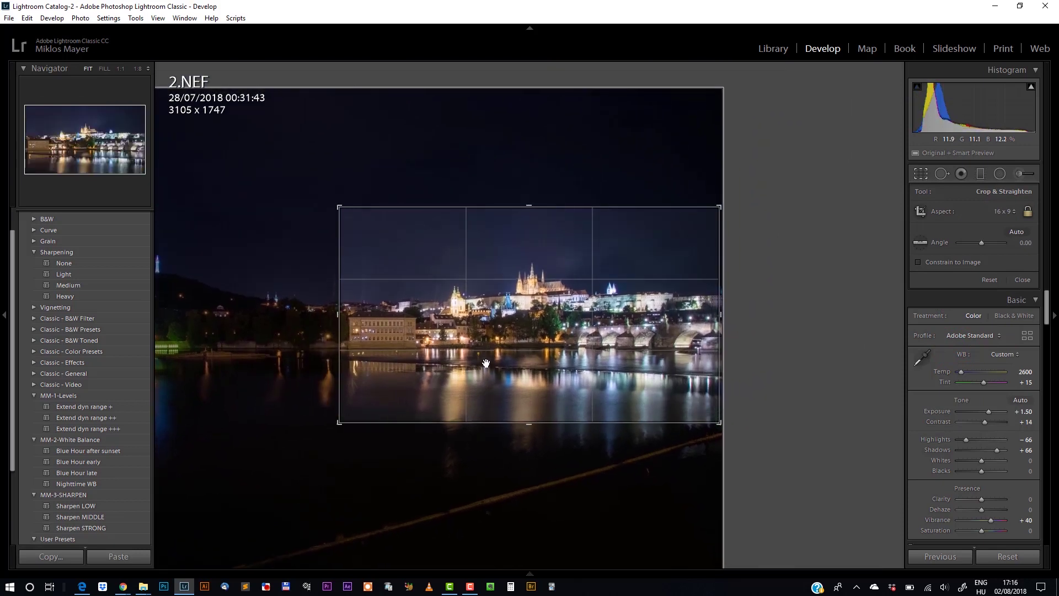
{"action": "key", "text": "Return"}
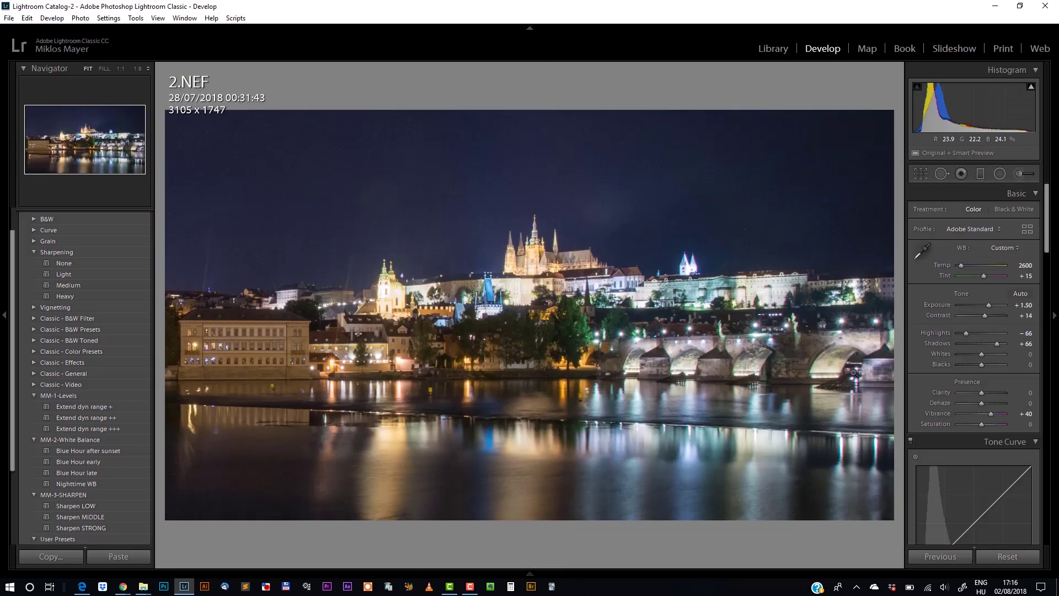
- Reset the night photo's crop to the full original frame
{"action": "key", "text": "r"}
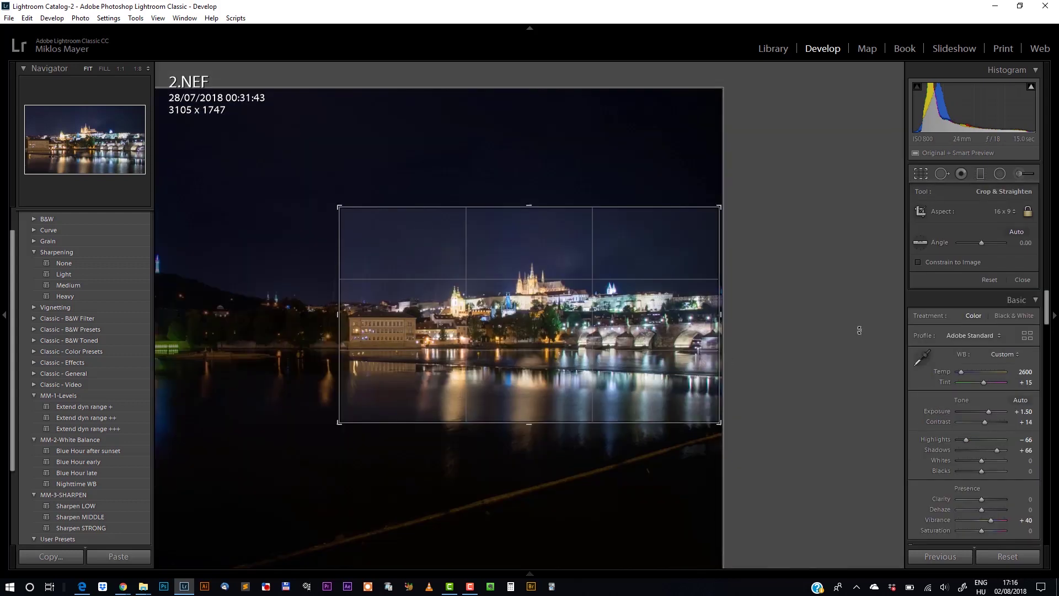
{"action": "left_click", "coordinate": [990, 281]}
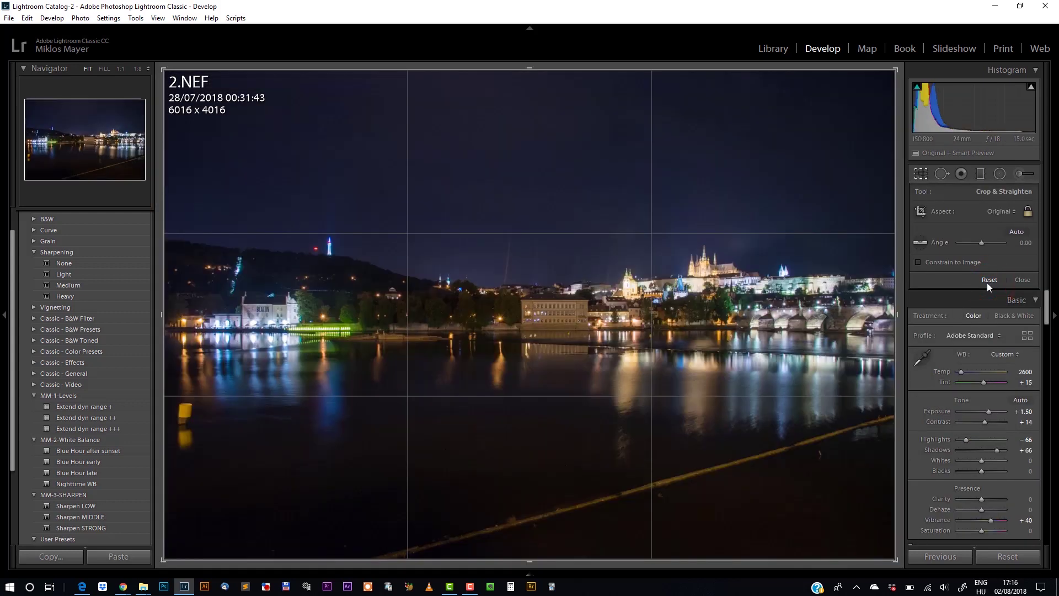
{"action": "key", "text": "Return"}
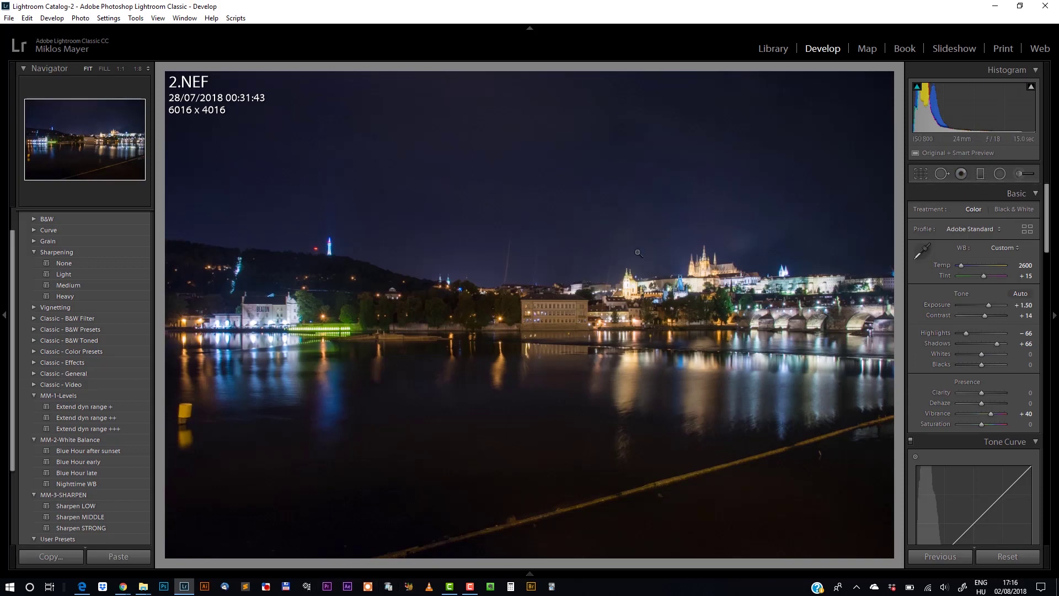
- Heal away the diagonal yellow line across the river in 2.NEF with one Spot Removal brush stroke at size 77
{"action": "left_click", "coordinate": [942, 173]}
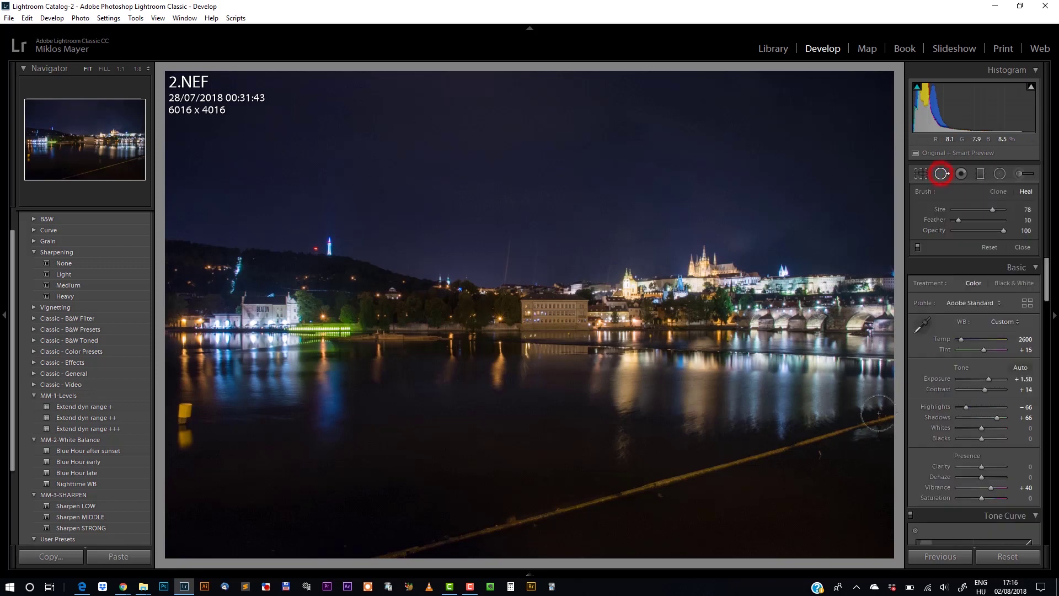
{"action": "mouse_move", "coordinate": [883, 422]}
{"action": "left_mouse_down"}
{"action": "mouse_move", "coordinate": [784, 463]}
{"action": "mouse_move", "coordinate": [617, 485]}
{"action": "mouse_move", "coordinate": [489, 536]}
{"action": "mouse_move", "coordinate": [365, 556]}
{"action": "left_mouse_up"}
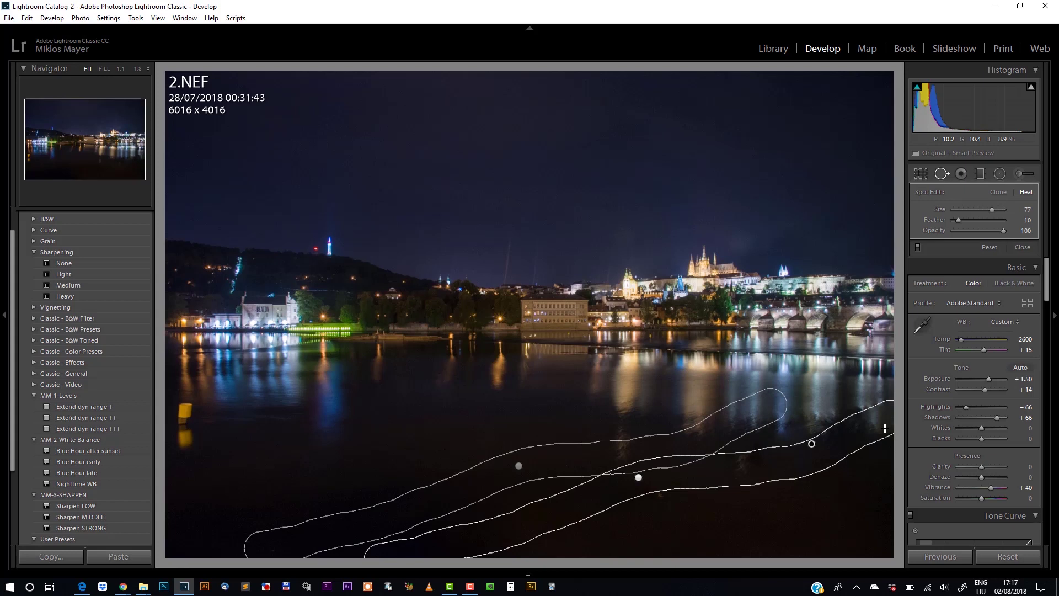
{"action": "key", "text": "Escape"}
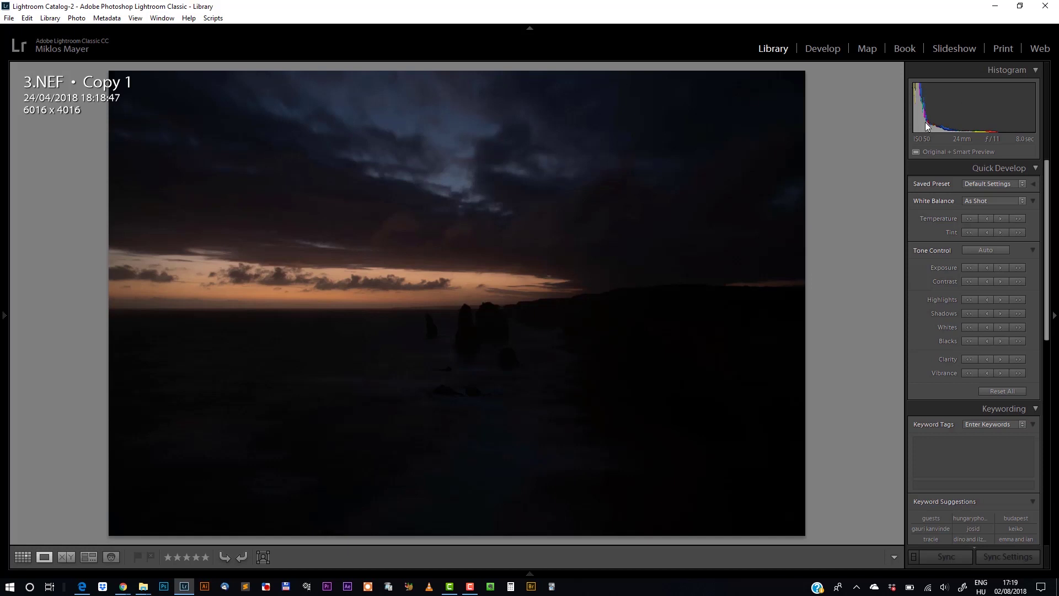
- Enlarge the histogram to examine the dark 3.NEF coast photo, and apply the Sharpen MIDDLE preset in Develop
{"action": "left_click_drag", "start_coordinate": [902, 125], "coordinate": [830, 118]}
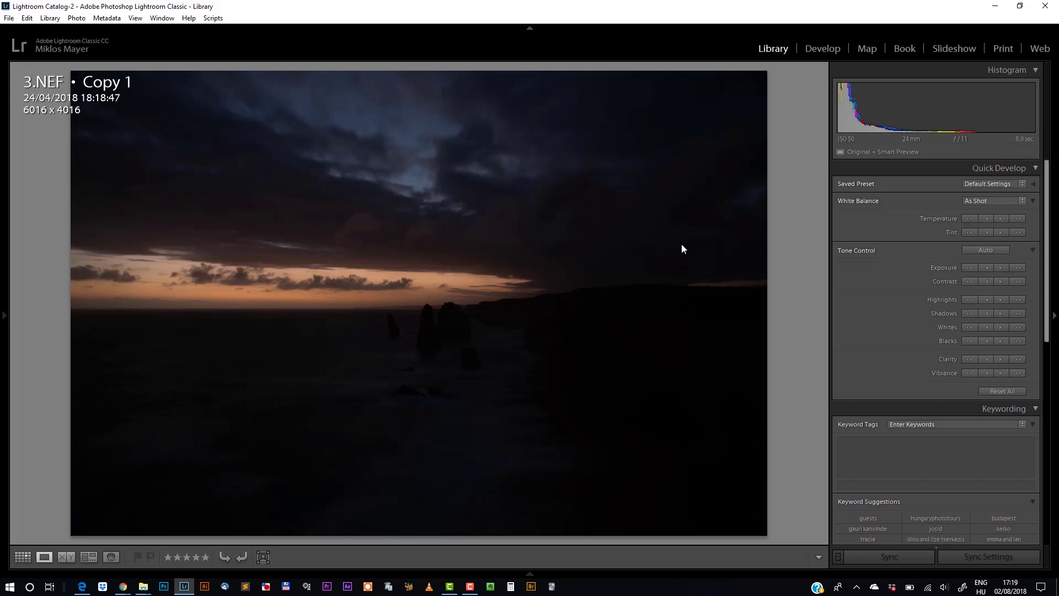
{"action": "left_click", "coordinate": [822, 49]}
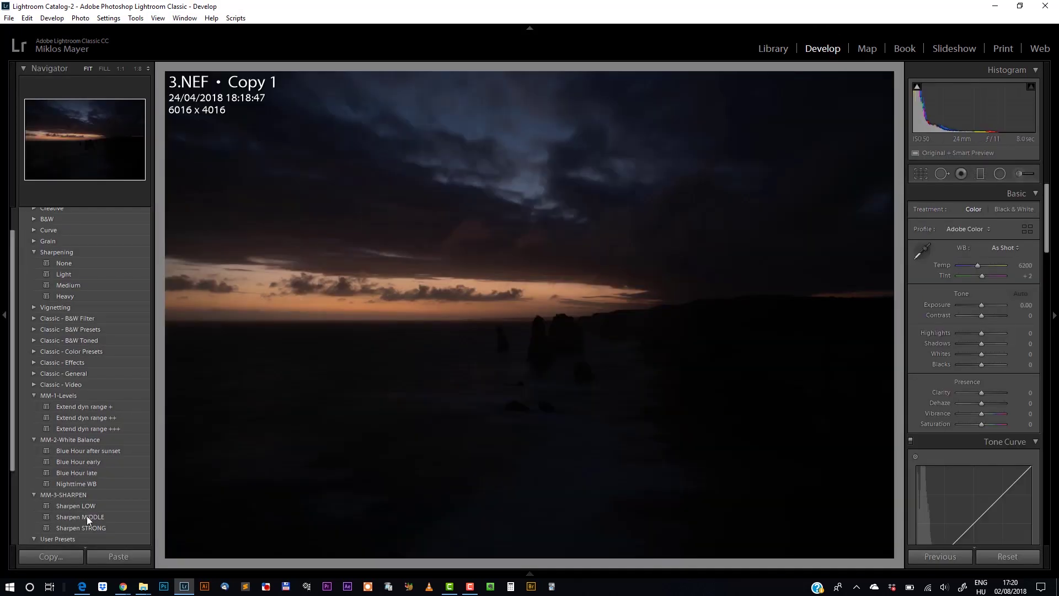
{"action": "left_click", "coordinate": [86, 516]}
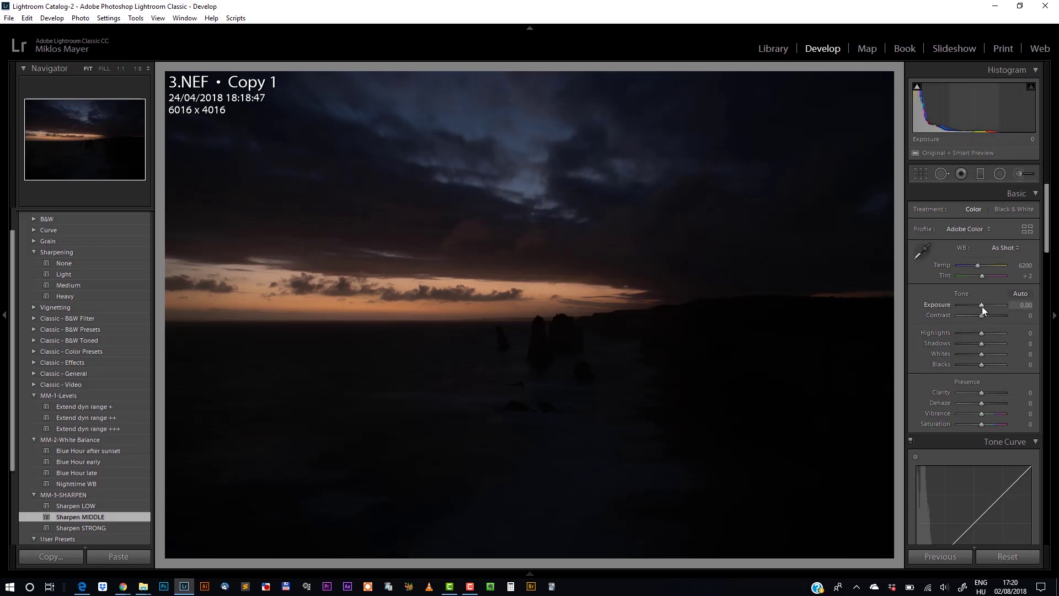
- Set the coast photo's Exposure to +4.05, Highlights to −55, Shadows to +67, Dehaze to +33 and Vibrance to +48
{"action": "left_click_drag", "start_coordinate": [981, 306], "coordinate": [998, 307]}
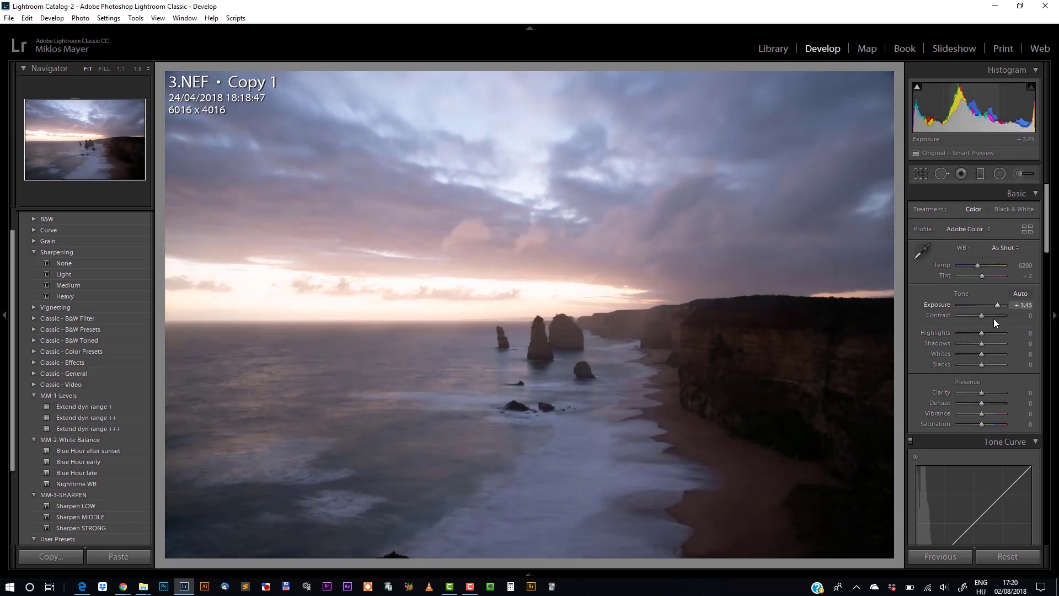
{"action": "mouse_move", "coordinate": [982, 343]}
{"action": "left_mouse_down"}
{"action": "mouse_move", "coordinate": [992, 344]}
{"action": "mouse_move", "coordinate": [969, 334]}
{"action": "left_mouse_up"}
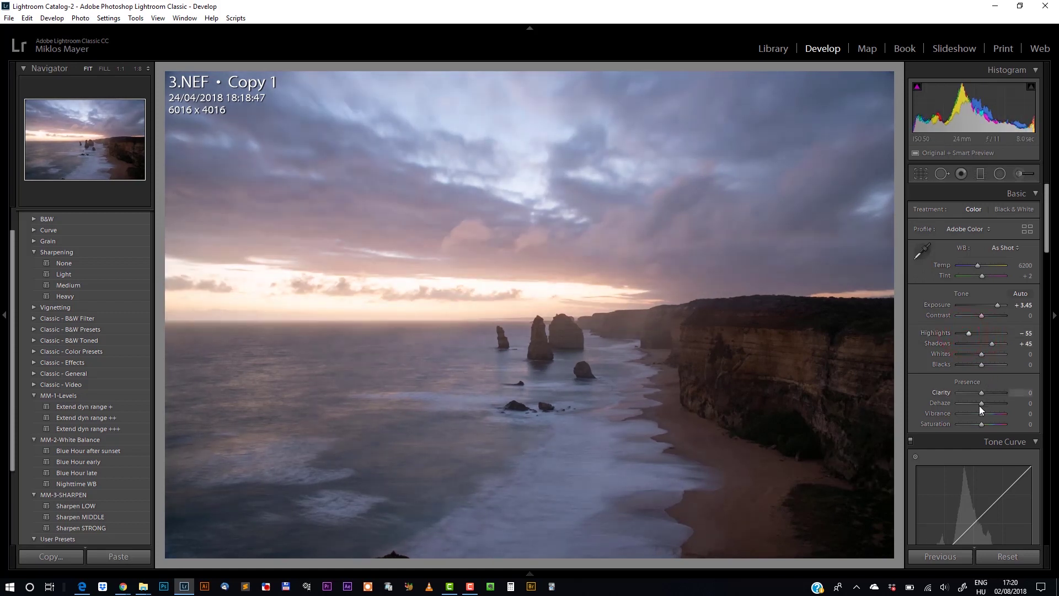
{"action": "left_click_drag", "start_coordinate": [985, 416], "coordinate": [997, 417]}
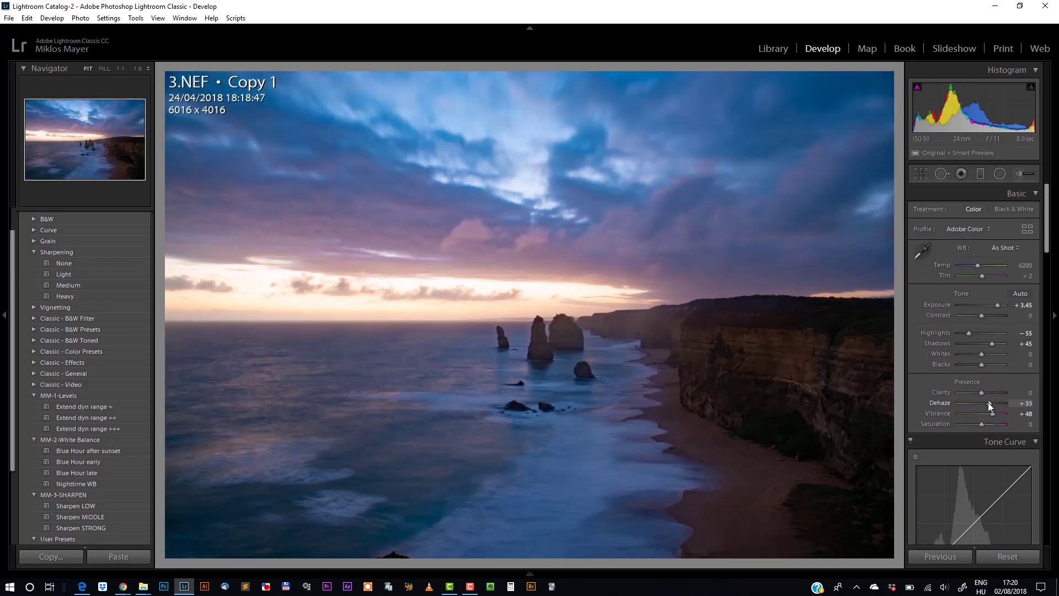
{"action": "left_click_drag", "start_coordinate": [992, 343], "coordinate": [994, 345]}
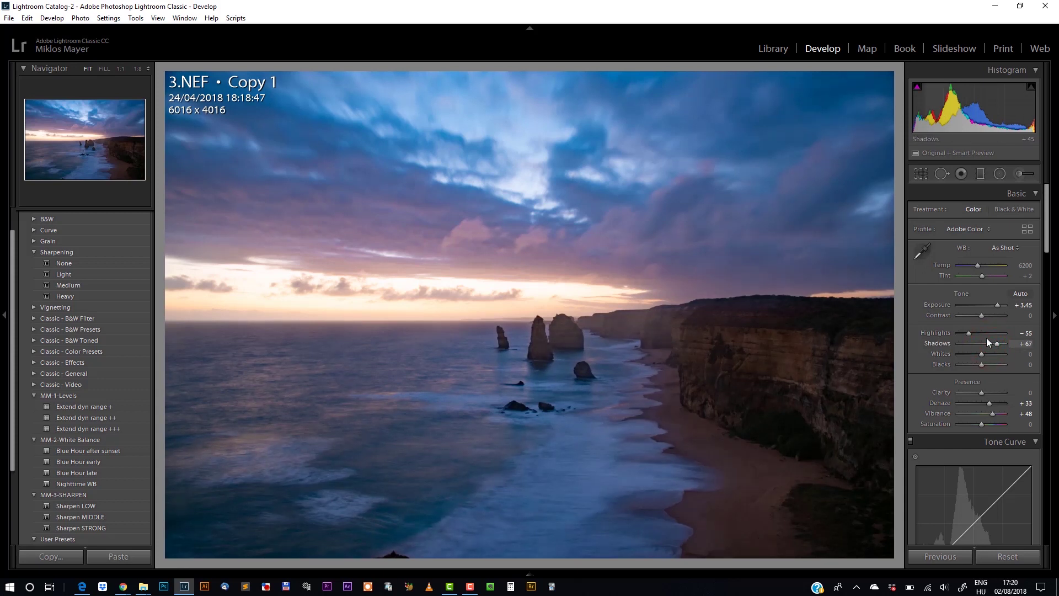
{"action": "left_click_drag", "start_coordinate": [998, 305], "coordinate": [1000, 305]}
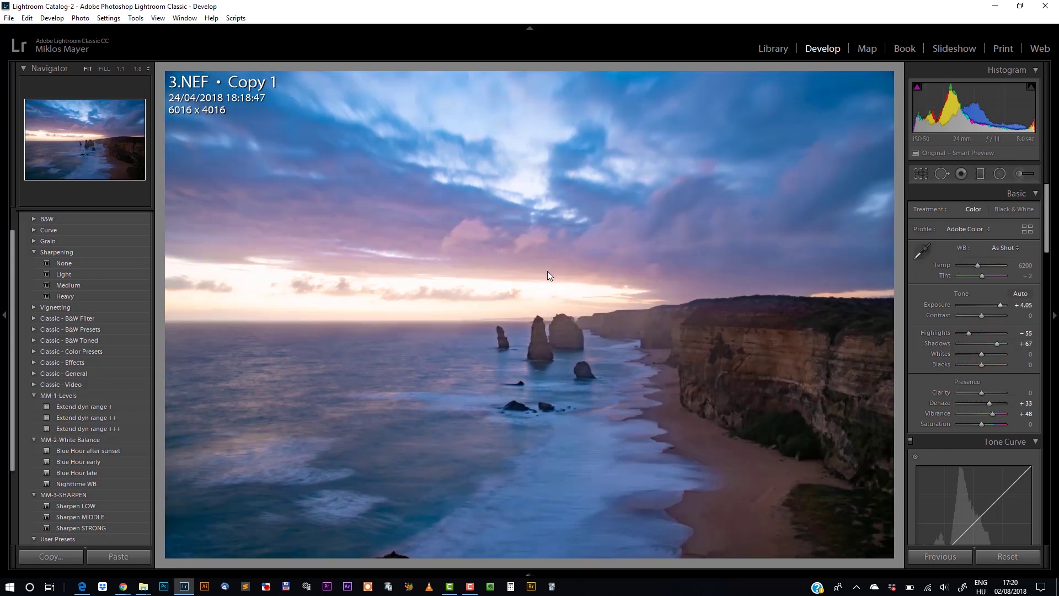
- Place a slightly tilted graduated filter over the sky, centred on the horizon, with Blacks reset to 0 and Exposure at −0.87
{"action": "left_click", "coordinate": [981, 174]}
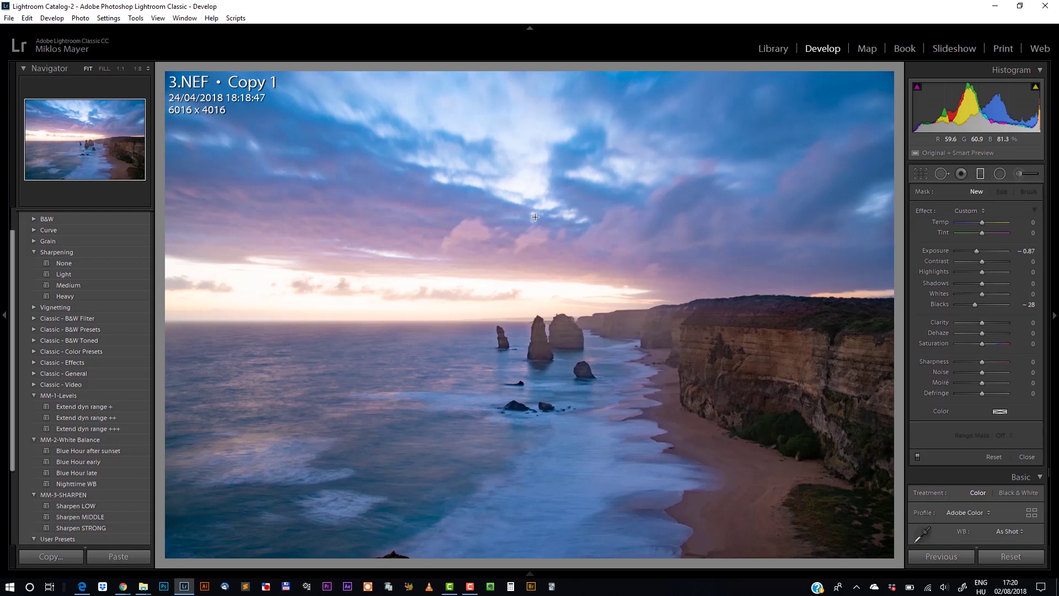
{"action": "left_click", "coordinate": [944, 304]}
{"action": "left_click", "coordinate": [943, 304]}
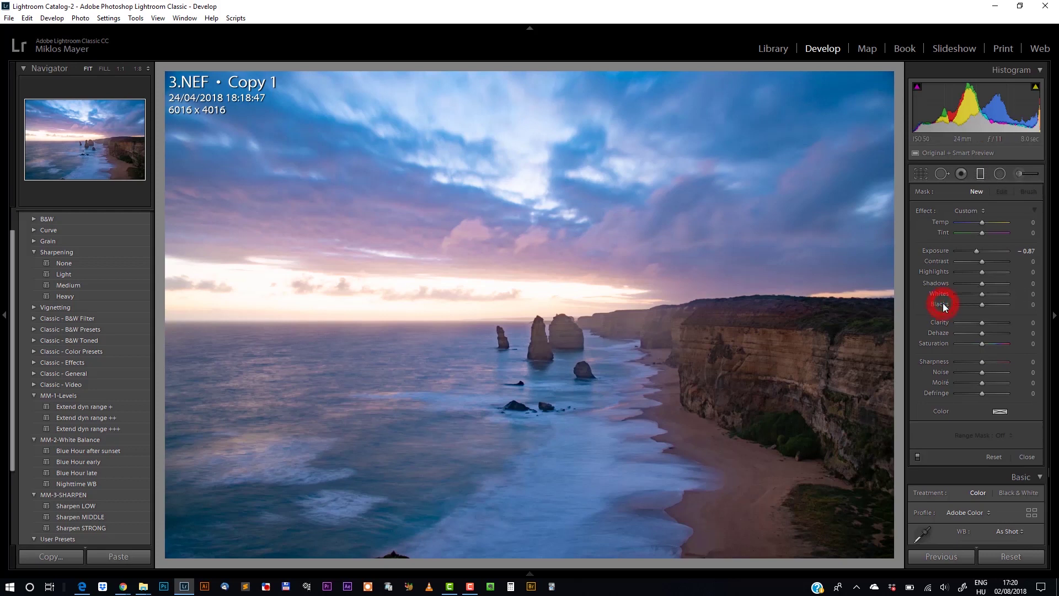
{"action": "left_click", "coordinate": [526, 277]}
{"action": "left_click_drag", "start_coordinate": [527, 329], "coordinate": [529, 359]}
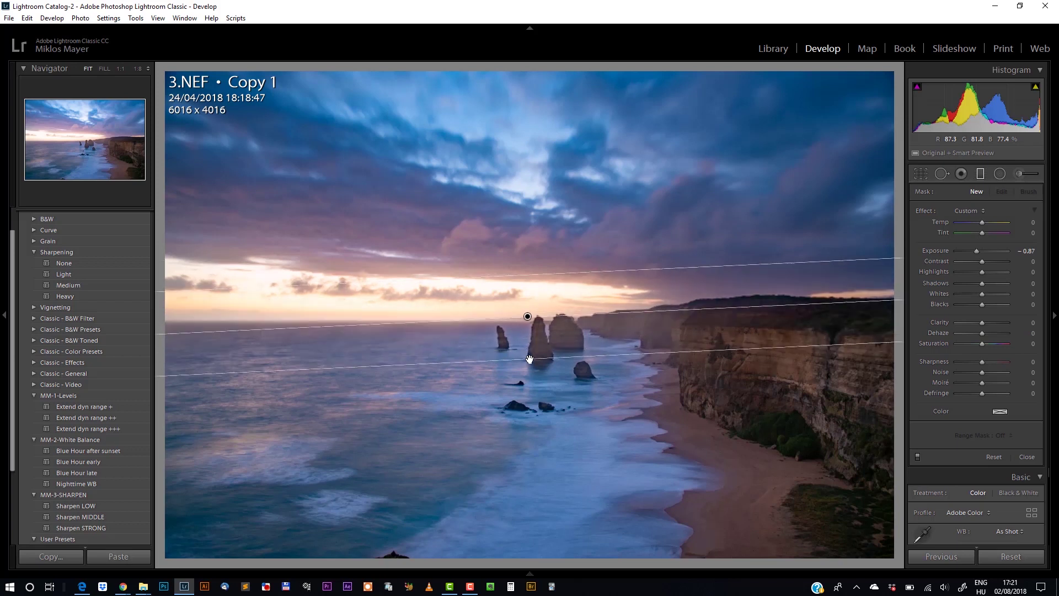
{"action": "left_click", "coordinate": [527, 317]}
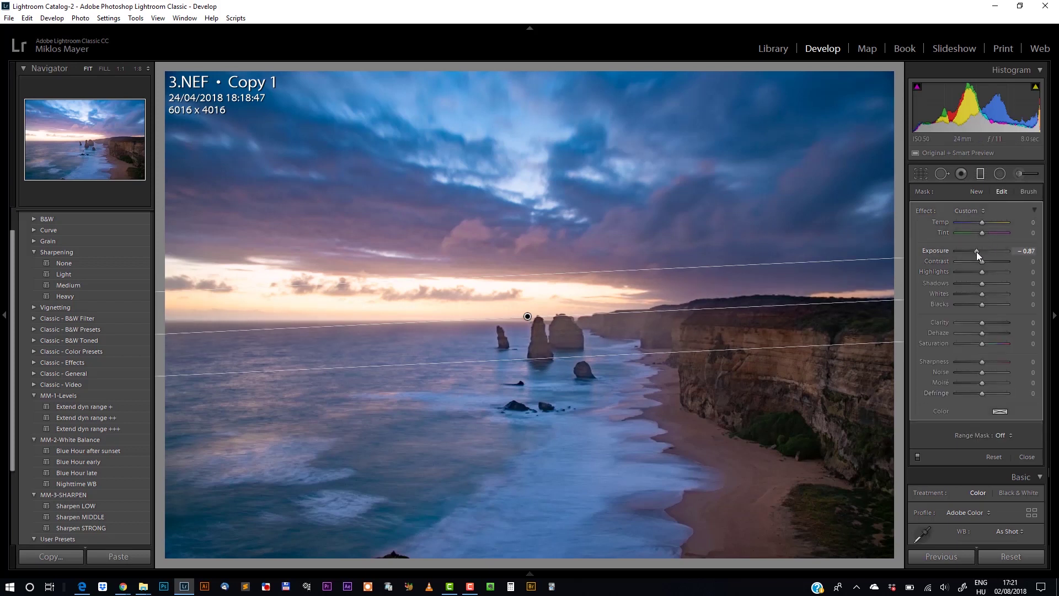
- Set the sky filter's Exposure to −0.70, Highlights to −33 and Saturation to 24
{"action": "left_click_drag", "start_coordinate": [982, 271], "coordinate": [971, 272]}
{"action": "left_click", "coordinate": [975, 251]}
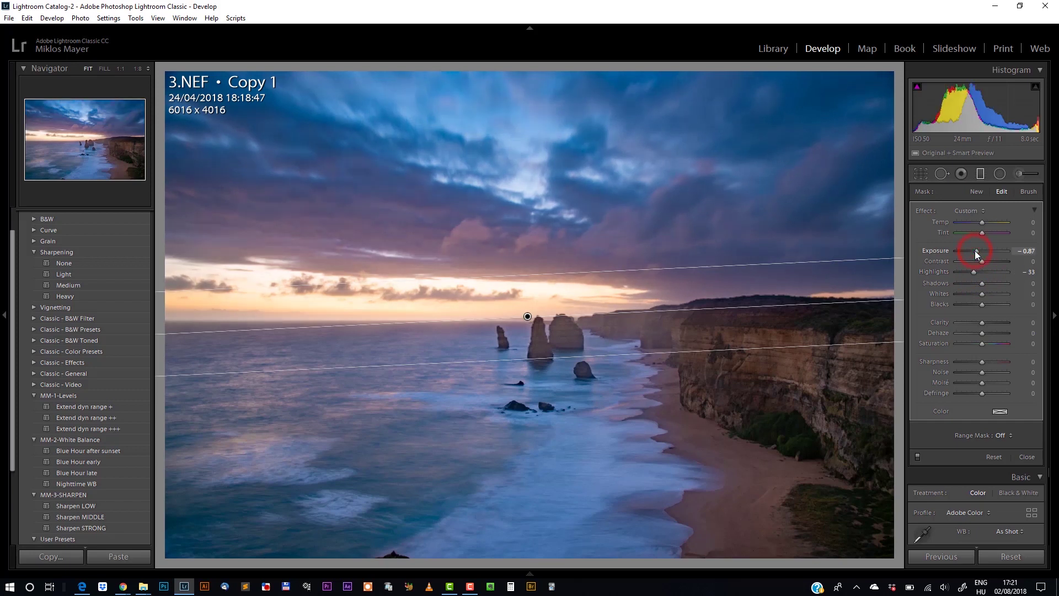
{"action": "left_click_drag", "start_coordinate": [975, 250], "coordinate": [976, 250]}
{"action": "left_click", "coordinate": [985, 344]}
{"action": "left_click_drag", "start_coordinate": [991, 343], "coordinate": [988, 349]}
- Limit the sky filter with a Luminance range mask of 52/100, and check its coverage with the mask overlay
{"action": "left_click", "coordinate": [1000, 436]}
{"action": "left_click", "coordinate": [991, 473]}
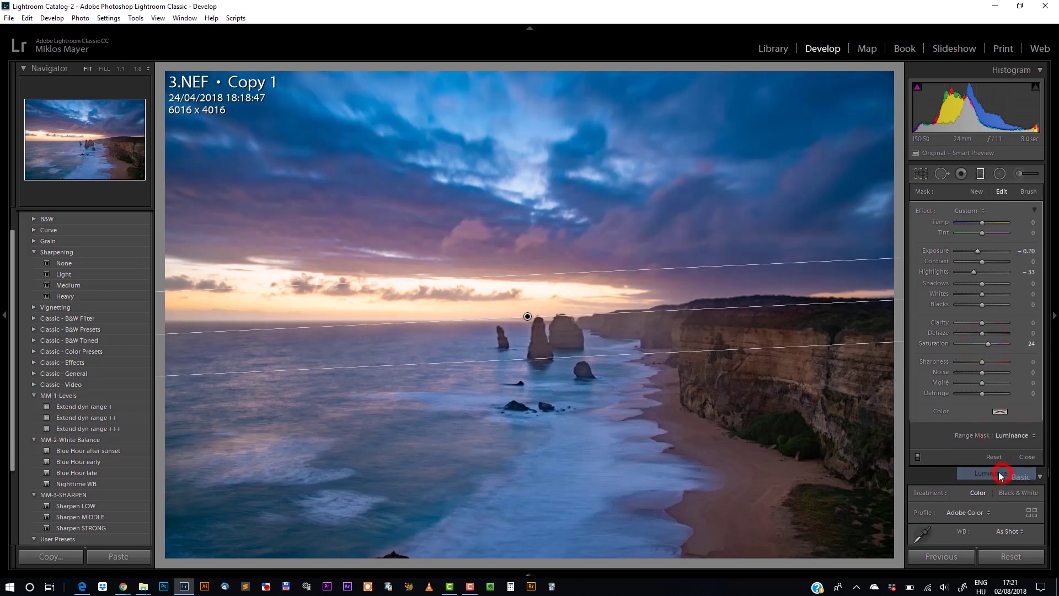
{"action": "left_click_drag", "start_coordinate": [962, 455], "coordinate": [986, 455]}
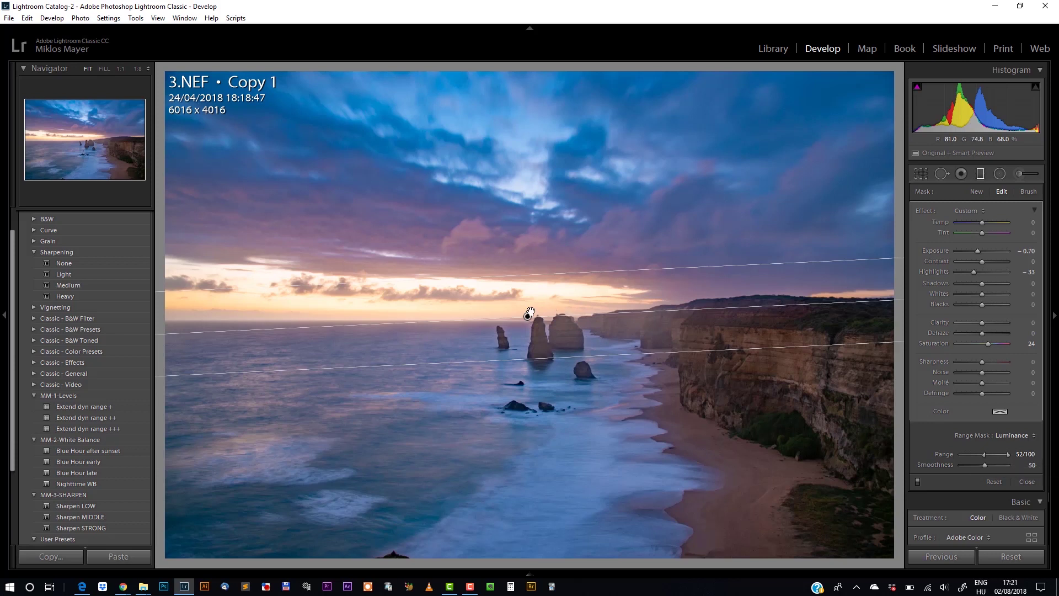
{"action": "mouse_move", "coordinate": [529, 312]}
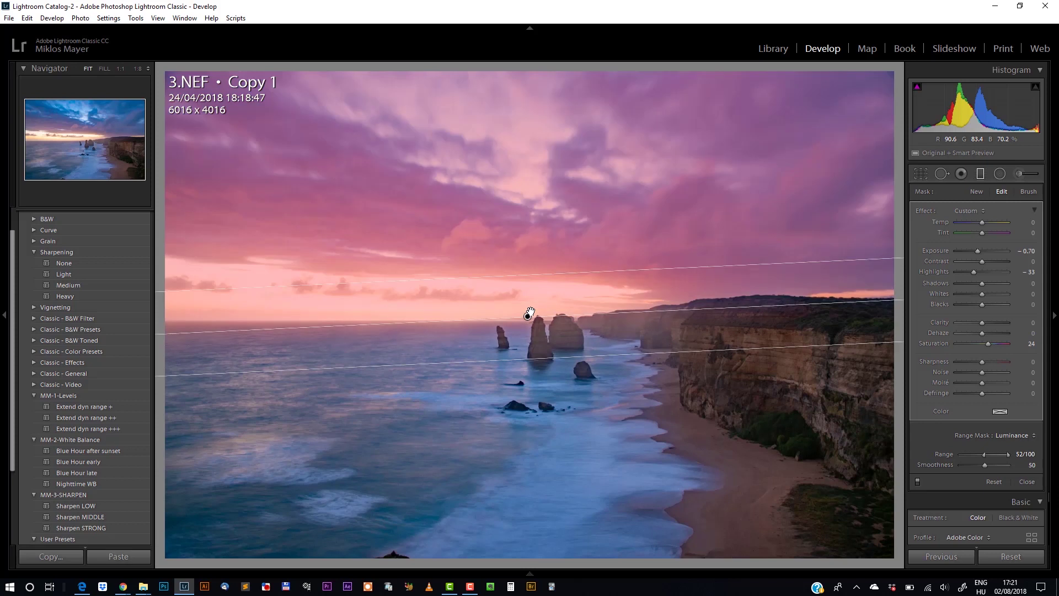
{"action": "key", "text": "Escape"}
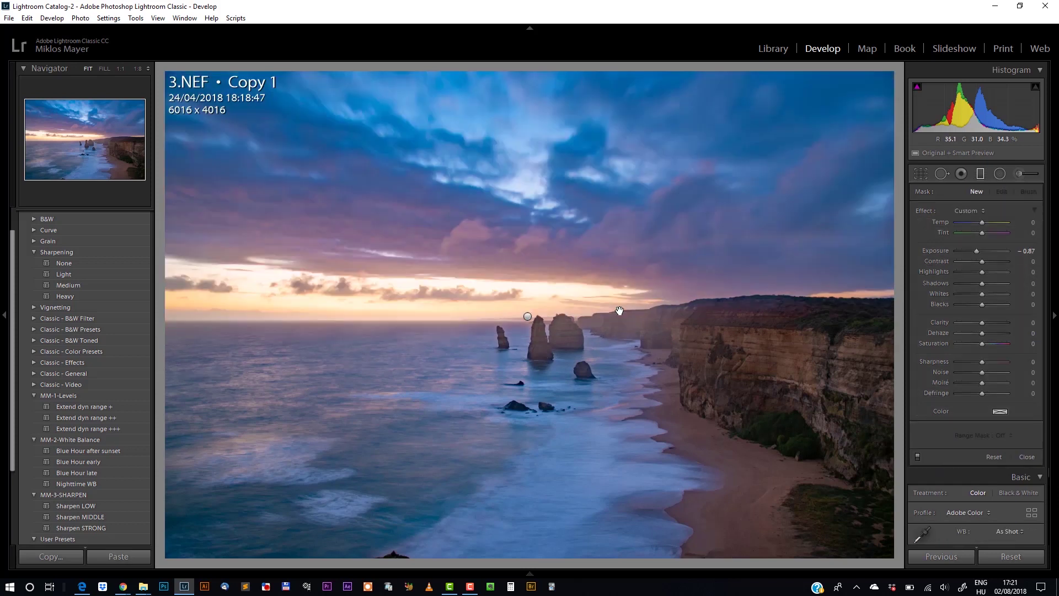
- Compare the sky with the graduated filter off and on, and leave the filter tool
{"action": "left_click", "coordinate": [918, 457]}
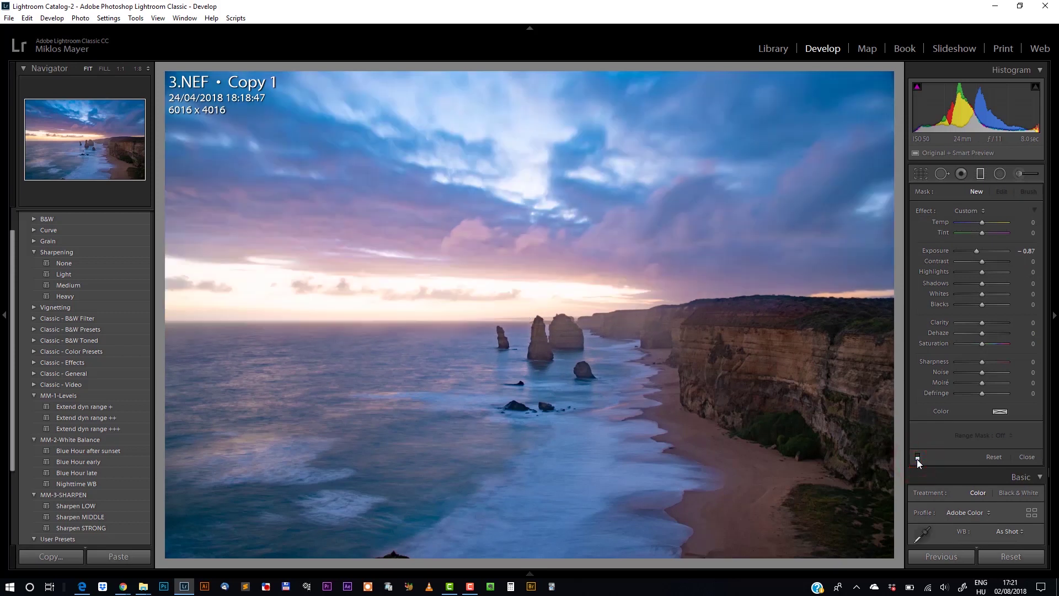
{"action": "left_click", "coordinate": [918, 457]}
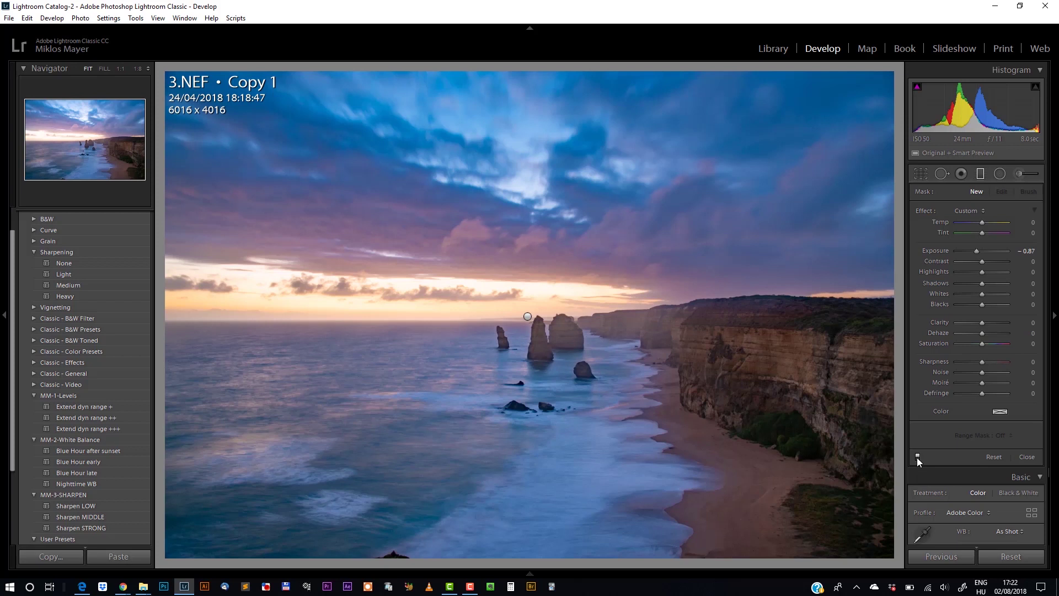
{"action": "key", "text": "m"}
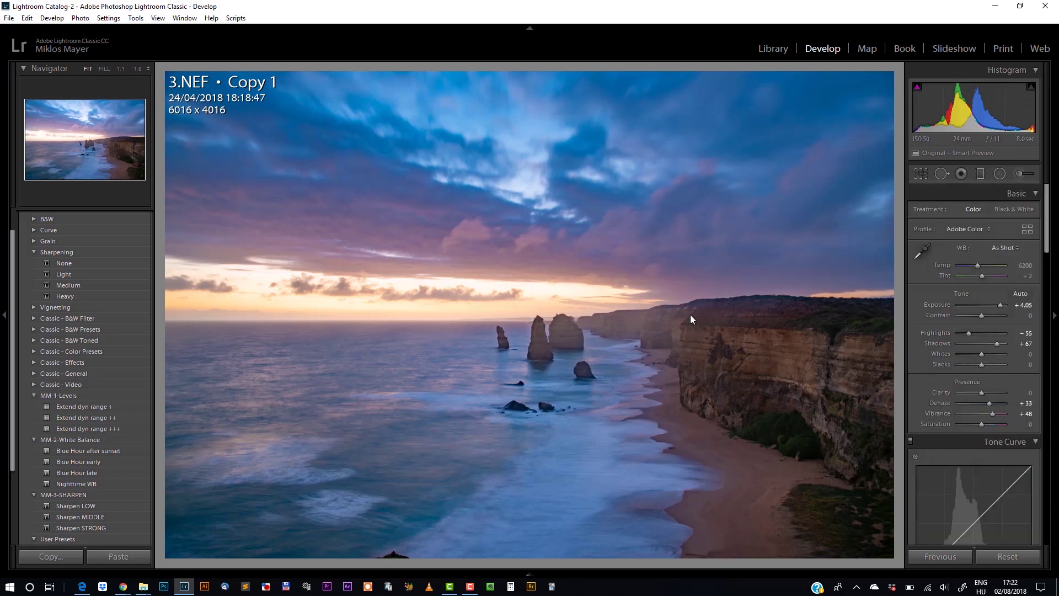
- Examine the cliff details at 1:1 for sharpness and noise, and return to the full photo view
{"action": "left_click", "coordinate": [708, 346]}
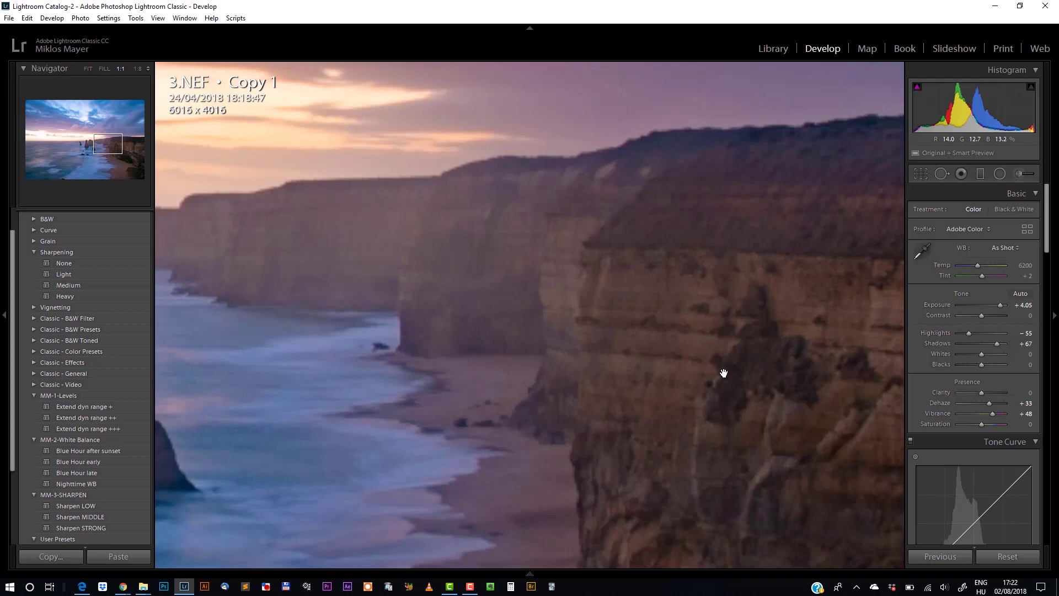
{"action": "left_click_drag", "start_coordinate": [726, 375], "coordinate": [491, 239]}
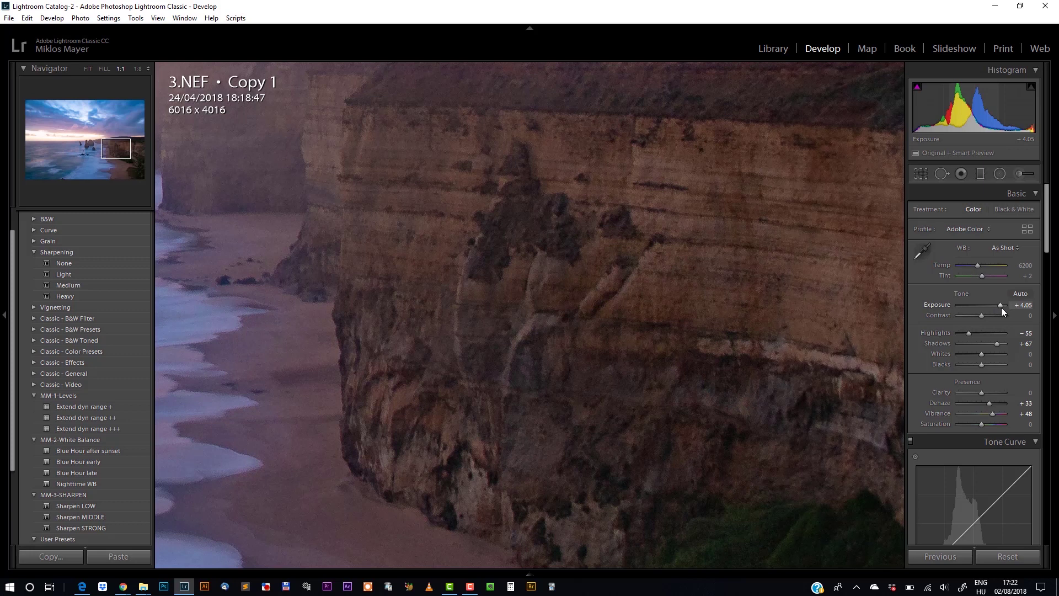
{"action": "left_click_drag", "start_coordinate": [567, 160], "coordinate": [570, 270]}
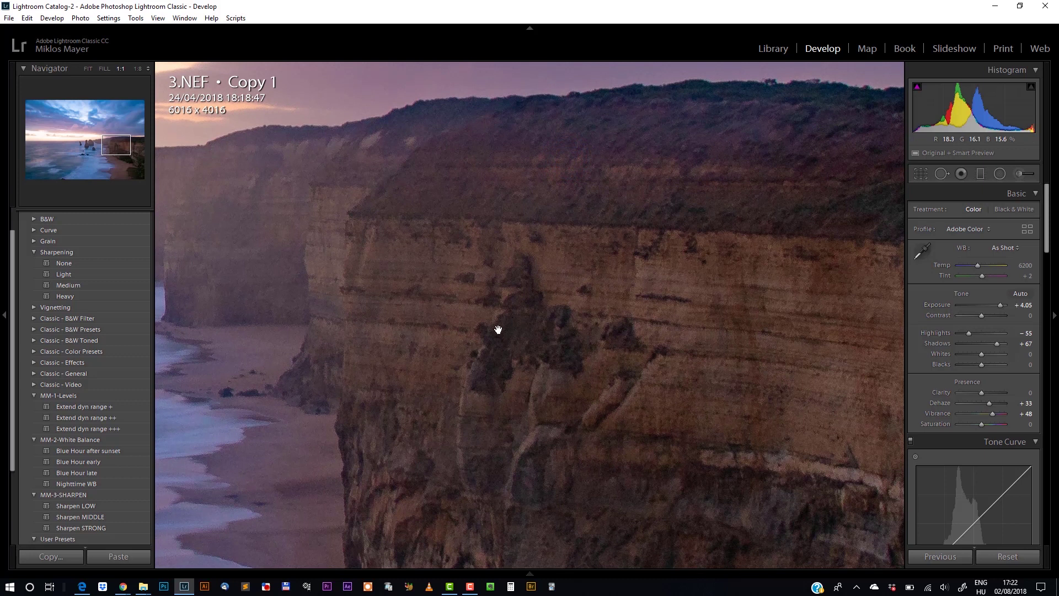
{"action": "left_click_drag", "start_coordinate": [496, 329], "coordinate": [728, 236]}
{"action": "left_click", "coordinate": [725, 206]}
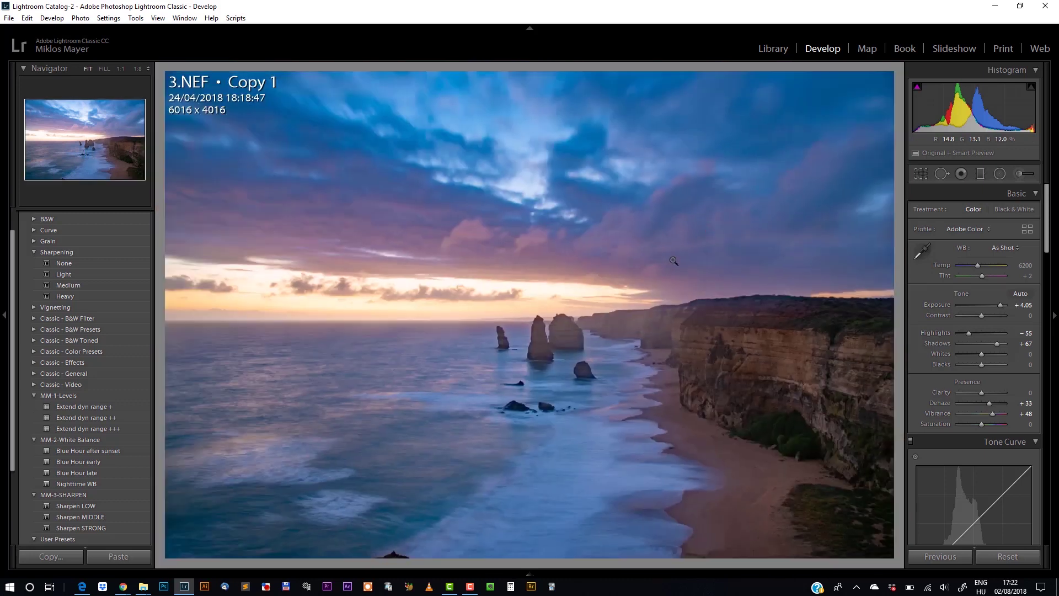